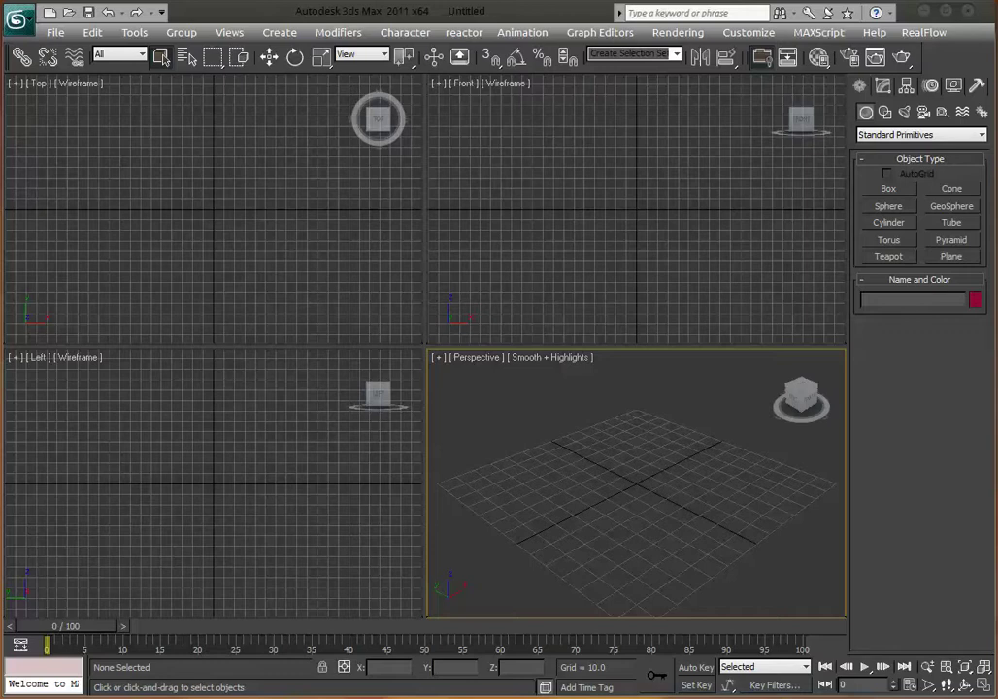
Draw a box in the Perspective viewport as the base slab.
left_click_drag(467, 428, 665, 546)
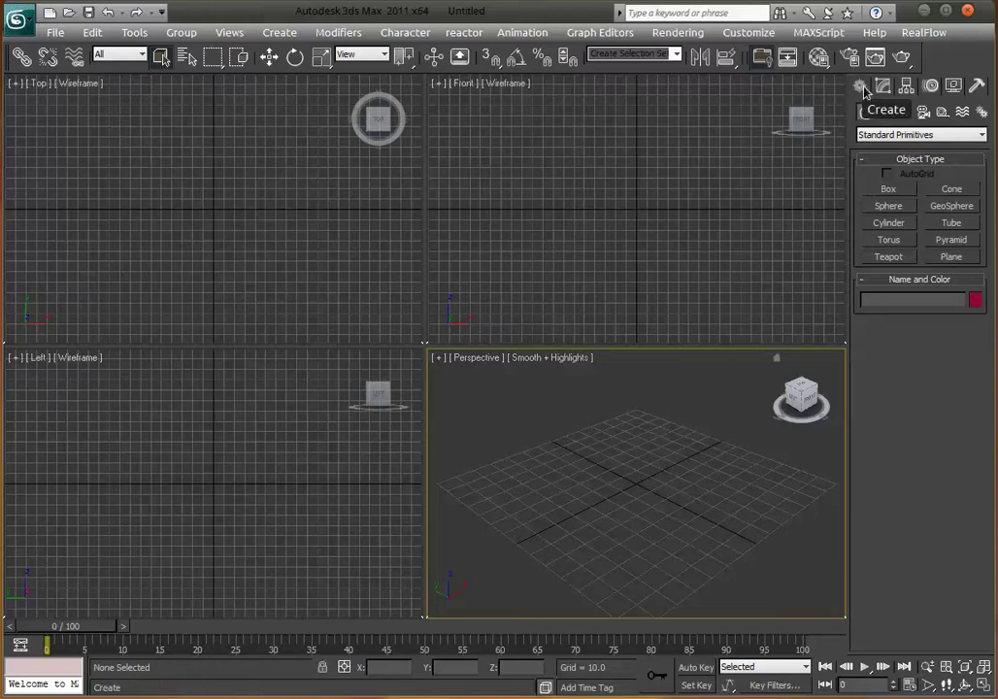
left_click(886, 190)
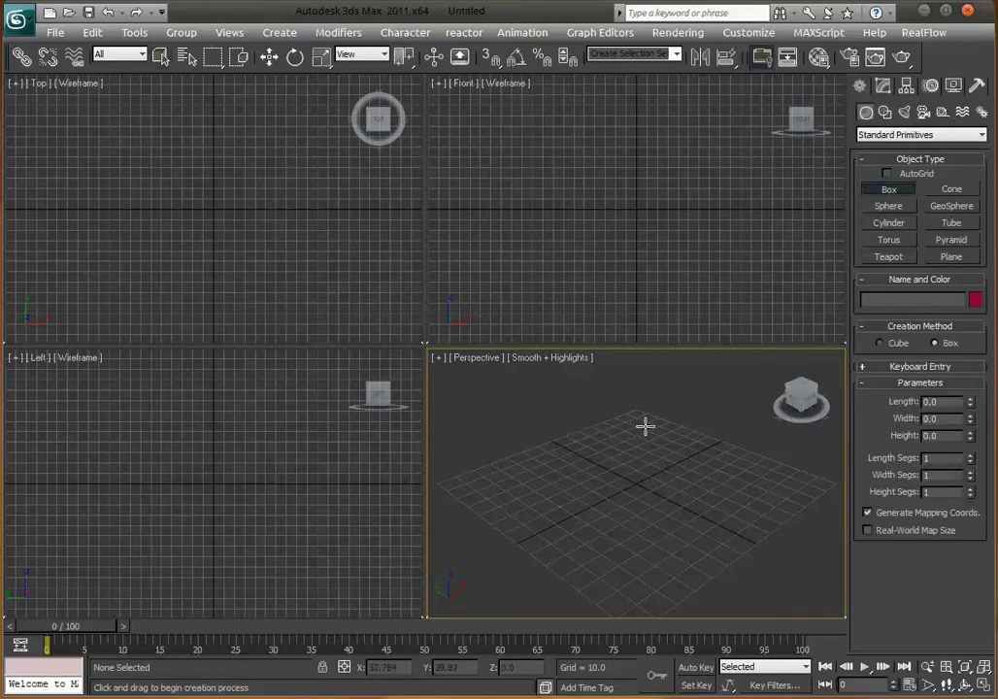
left_click_drag(636, 417, 633, 602)
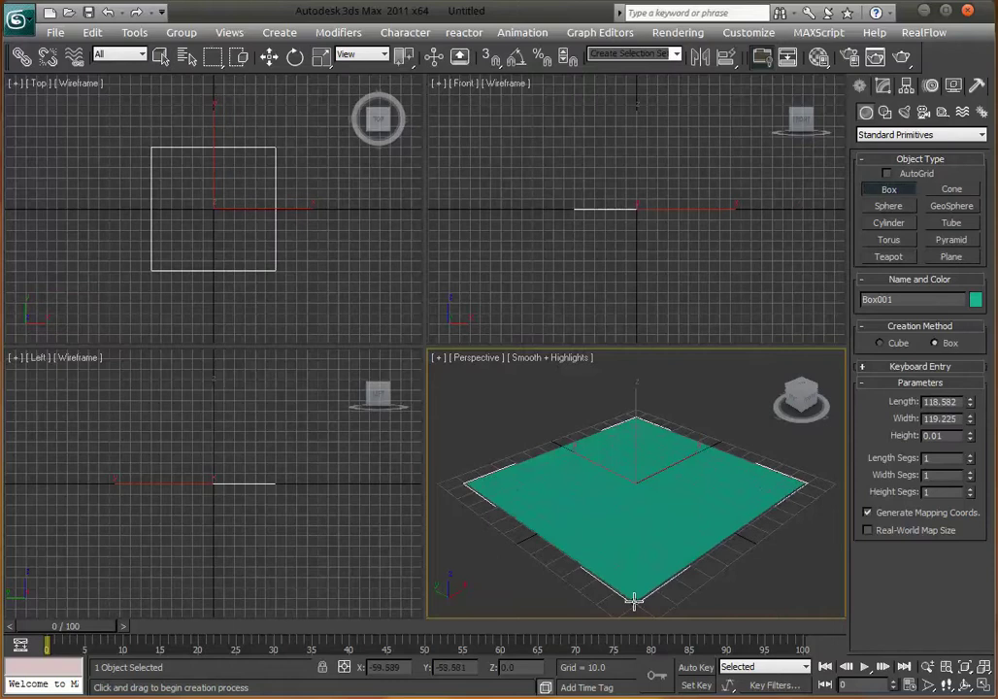
left_click(640, 565)
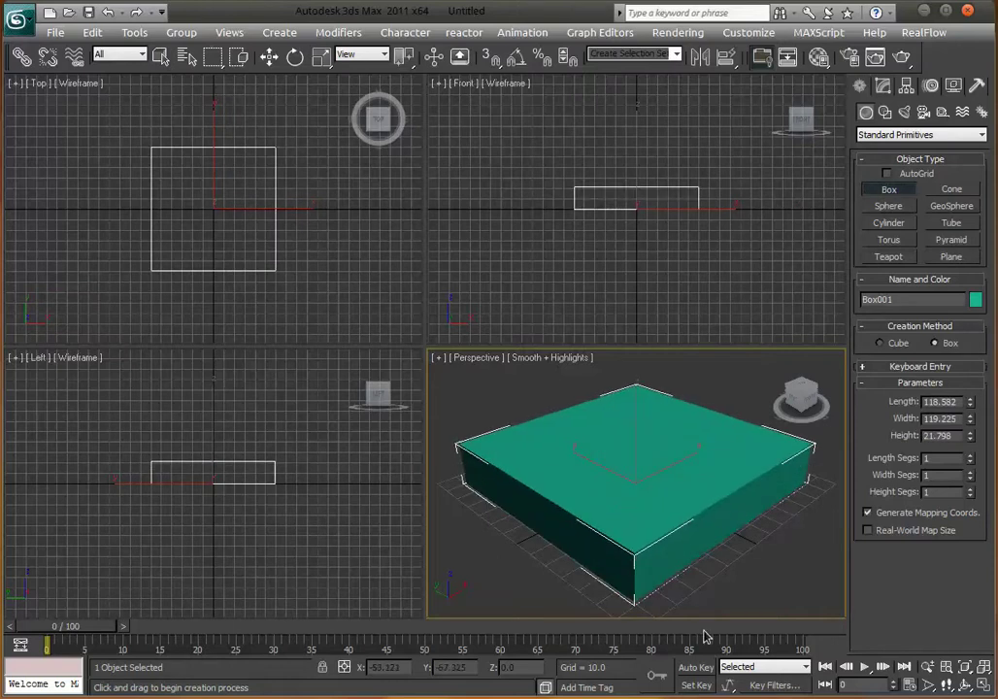
Set the box to Length 120, Width 120 and Height 15.
double_click(956, 401)
type("120")
key("Tab")
type("120")
key("Tab")
type("2")
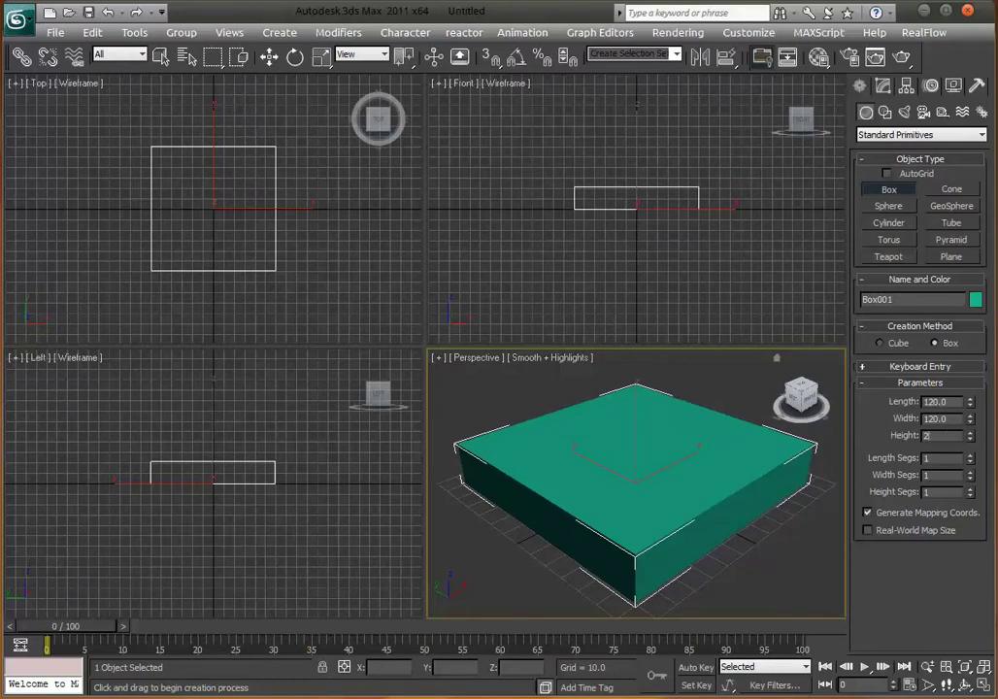
type("5")
key("Return")
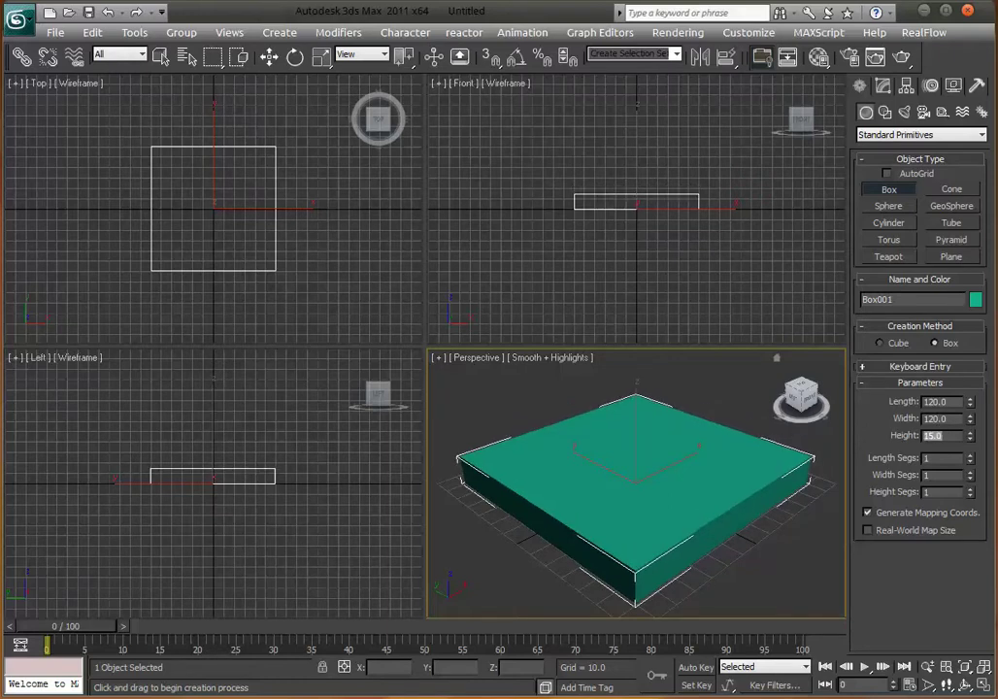
middle_click_drag(719, 576, 708, 553, "alt")
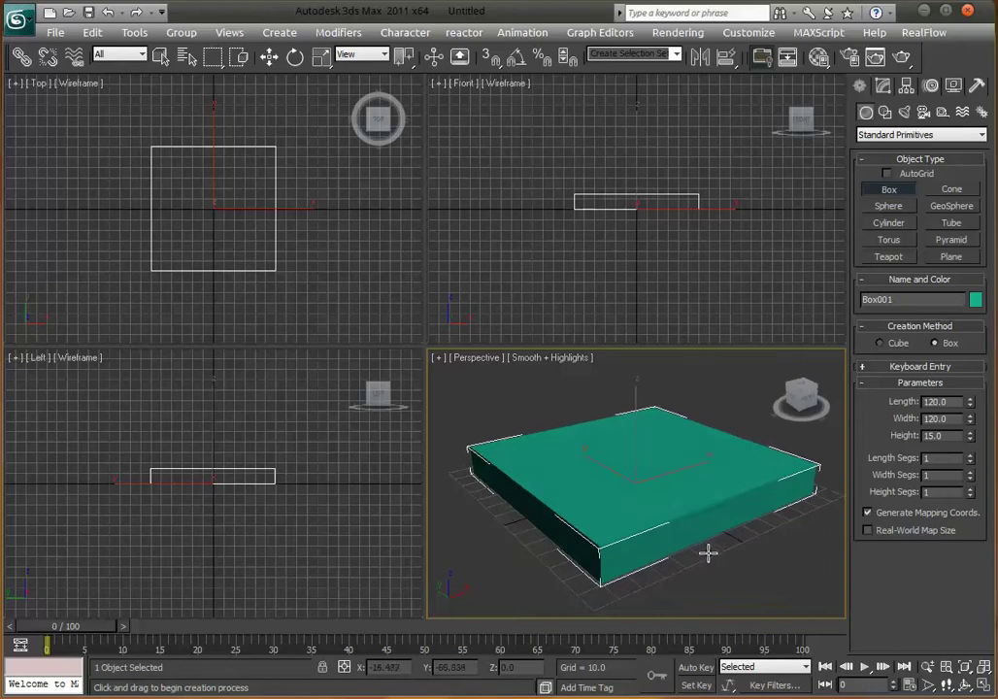
left_click(267, 58)
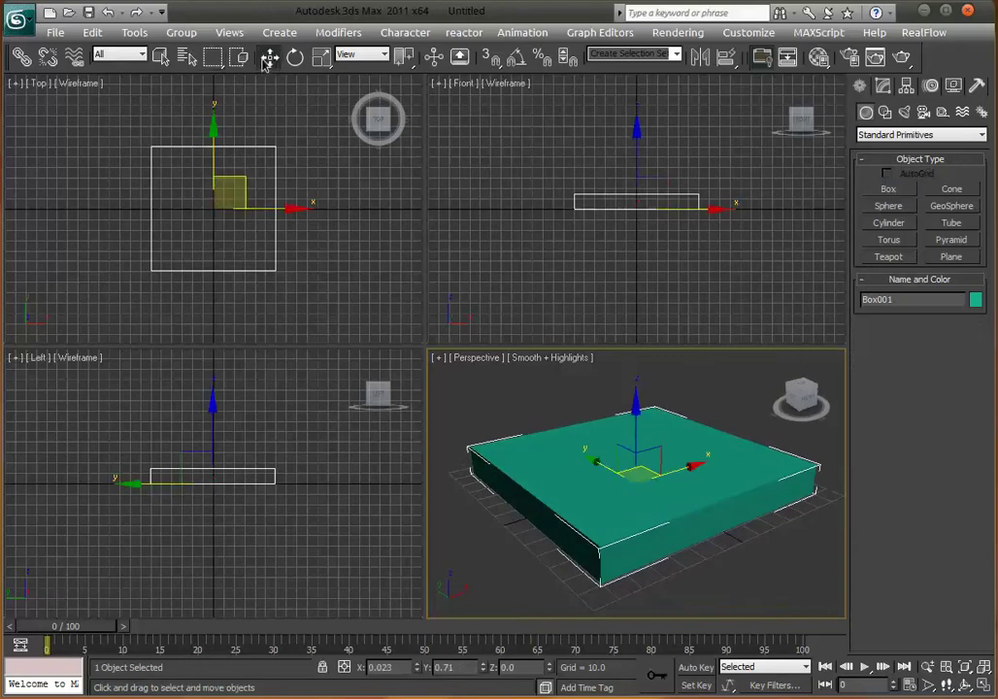
Clone the base box as an independent copy named Box002.
right_click(586, 467)
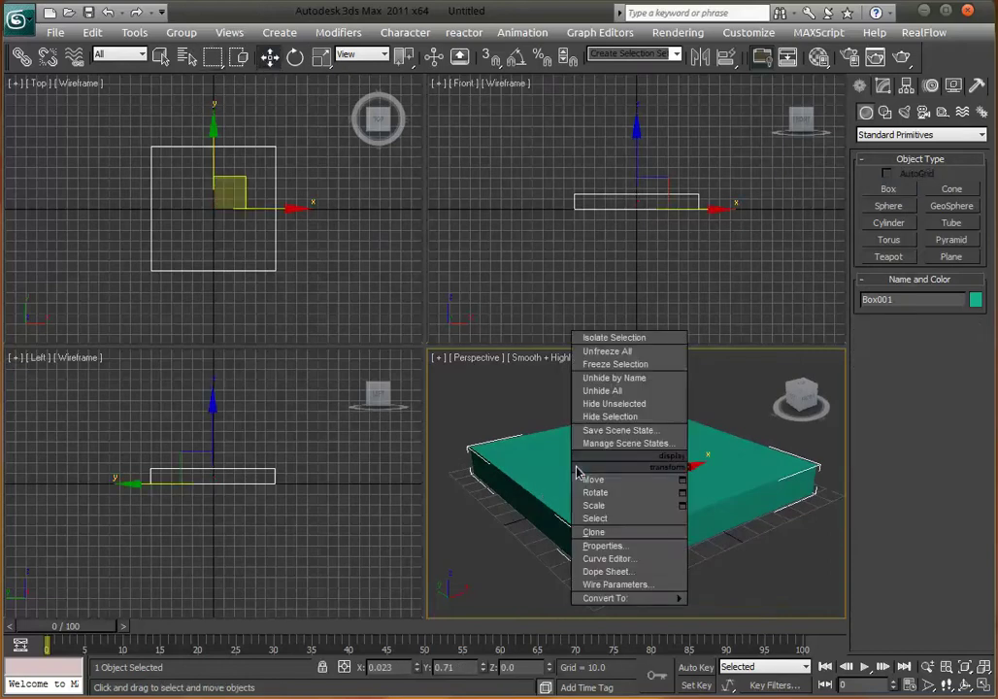
left_click(594, 532)
left_click(448, 316)
double_click(501, 387)
left_click(456, 417)
Raise Box002 so its Z position is 15, on top of Box001.
left_click_drag(636, 409, 651, 380)
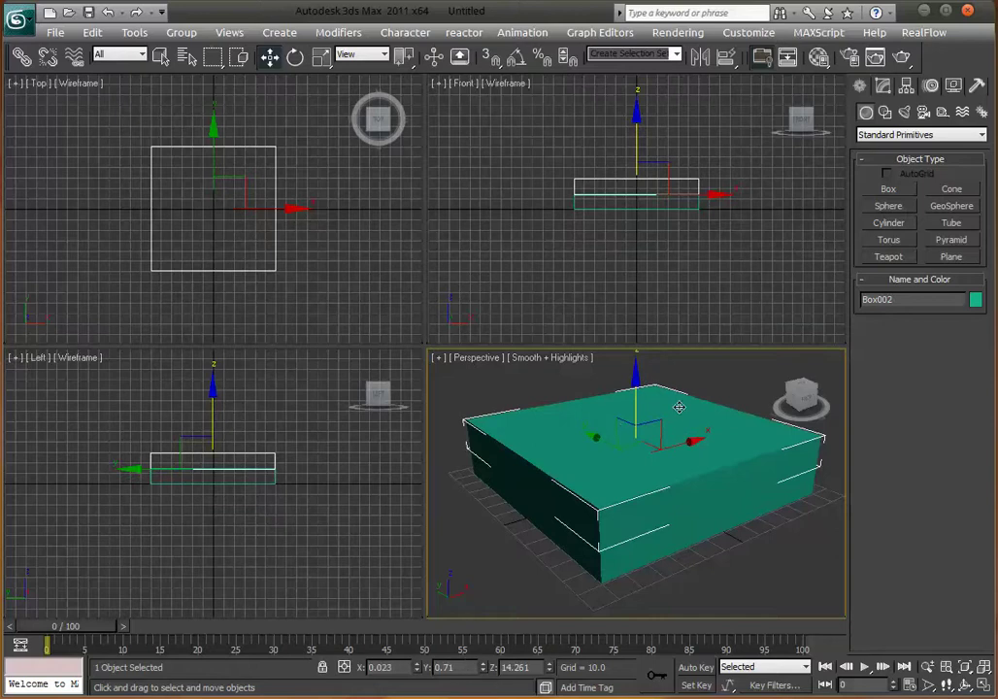
middle_click_drag(678, 408, 659, 446, "alt")
double_click(512, 667)
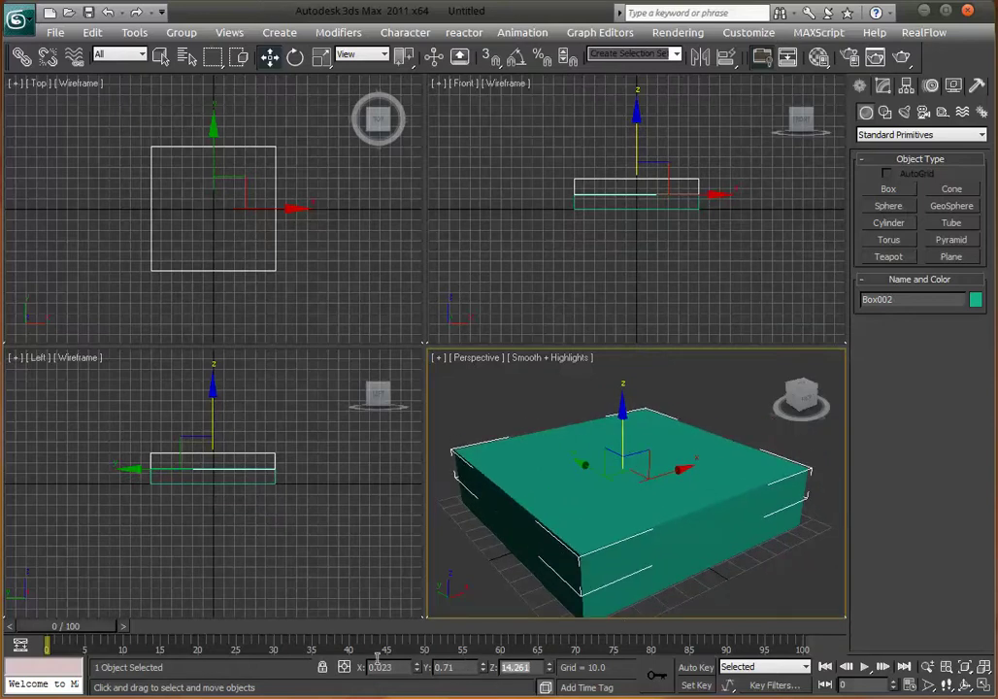
type("15")
key("Return")
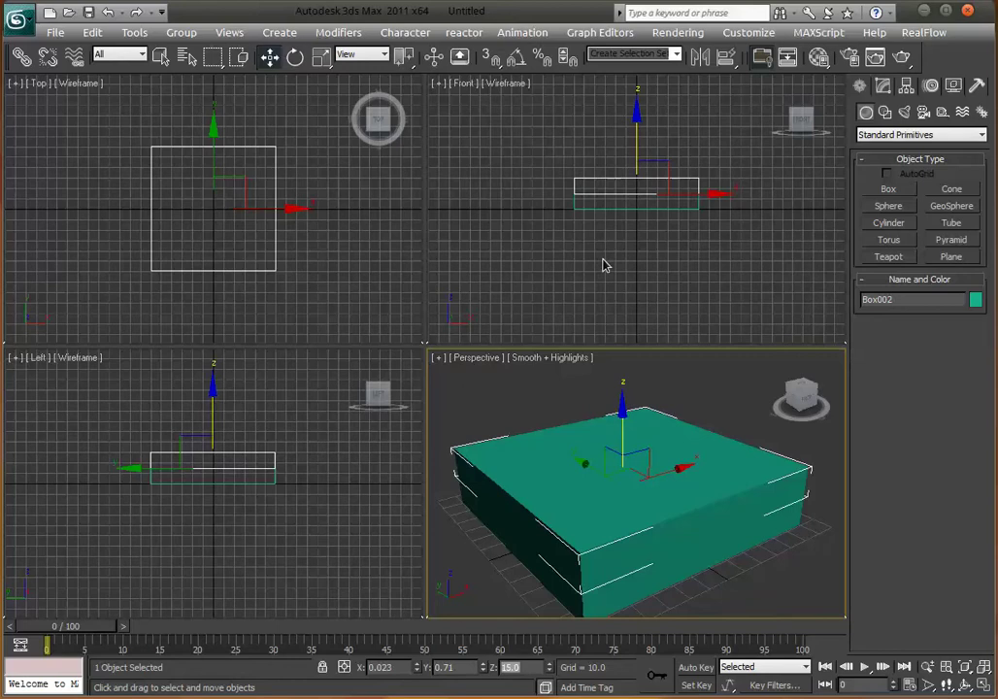
Pan and zoom the views, cycling through viewports before returning to Perspective.
scroll(674, 174, "up", 5)
middle_click_drag(674, 174, 656, 238)
scroll(650, 236, "down", 5)
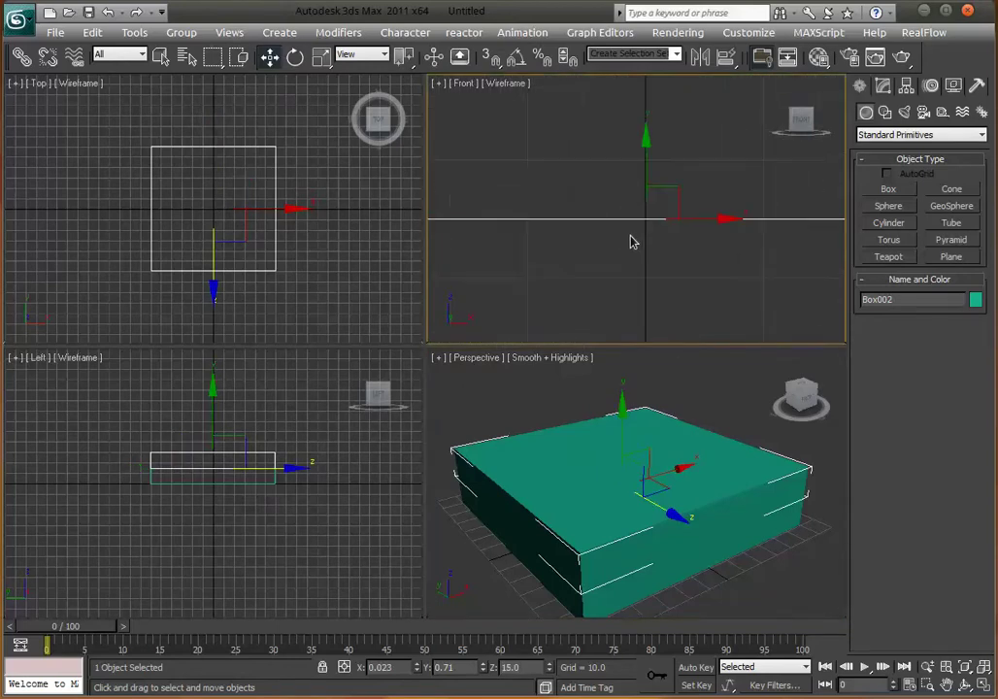
scroll(636, 232, "down", 3)
right_click(621, 400)
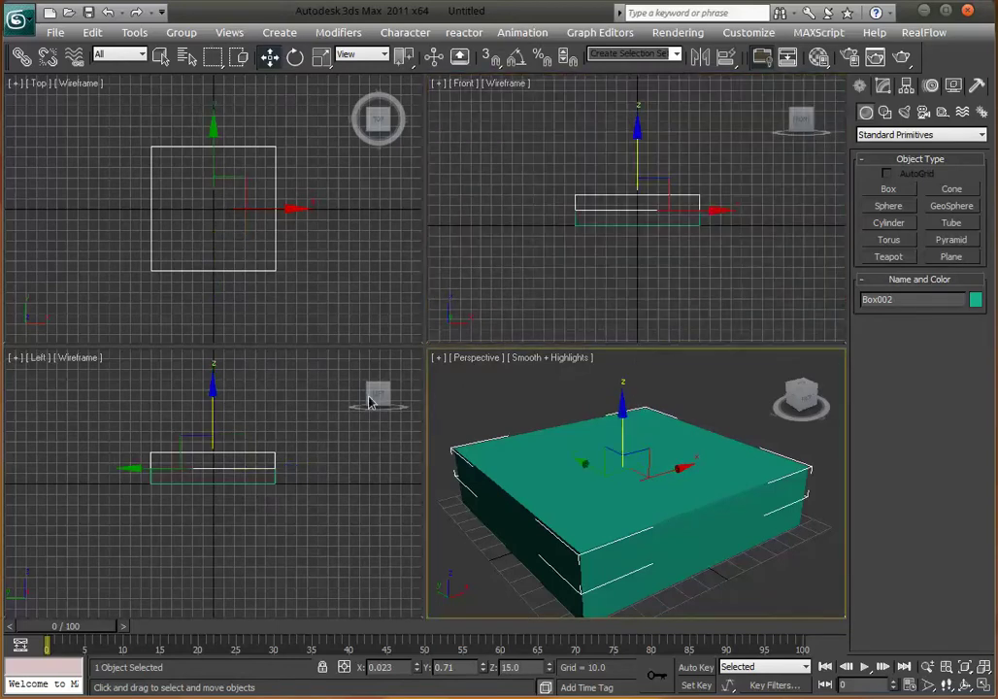
right_click(349, 403)
right_click(416, 335)
right_click(466, 309)
right_click(530, 432)
right_click(364, 355)
right_click(407, 320)
right_click(557, 303)
right_click(569, 424)
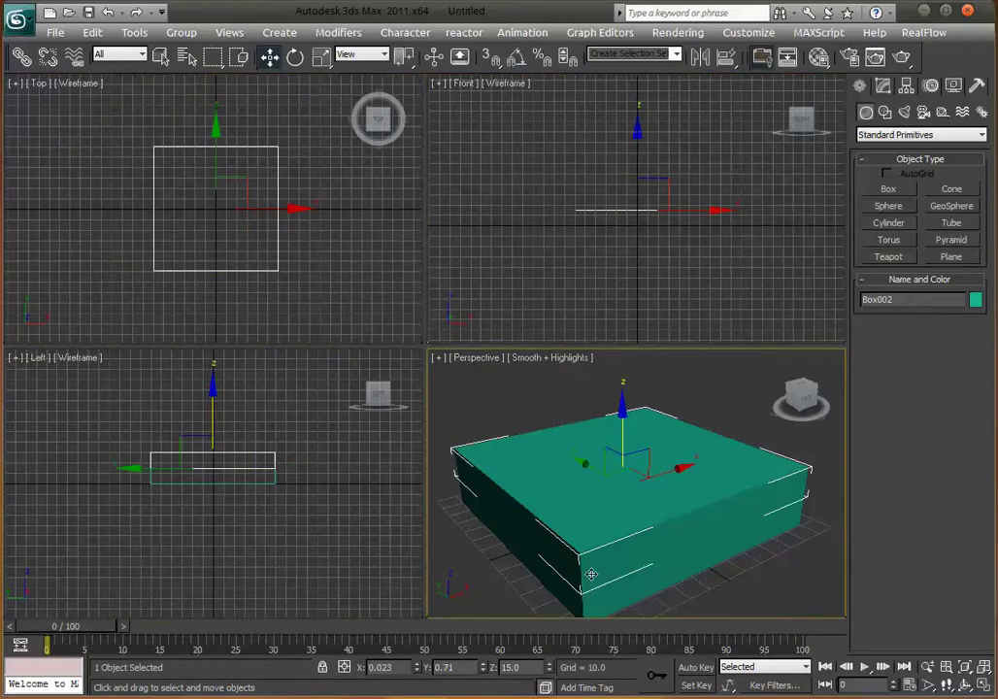
scroll(628, 579, "down", 2)
scroll(643, 524, "up", 5)
scroll(644, 524, "down", 3)
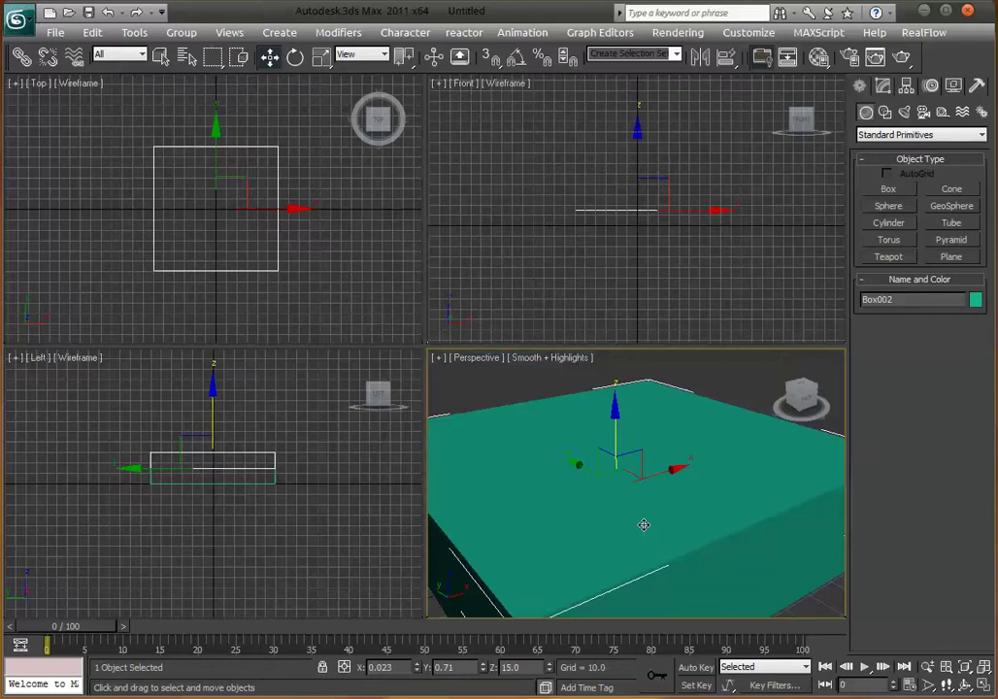
right_click(568, 277)
right_click(421, 282)
right_click(408, 409)
right_click(432, 463)
right_click(574, 189)
right_click(653, 538)
scroll(653, 539, "up", 3)
scroll(653, 539, "down", 3)
middle_click_drag(653, 539, 655, 543)
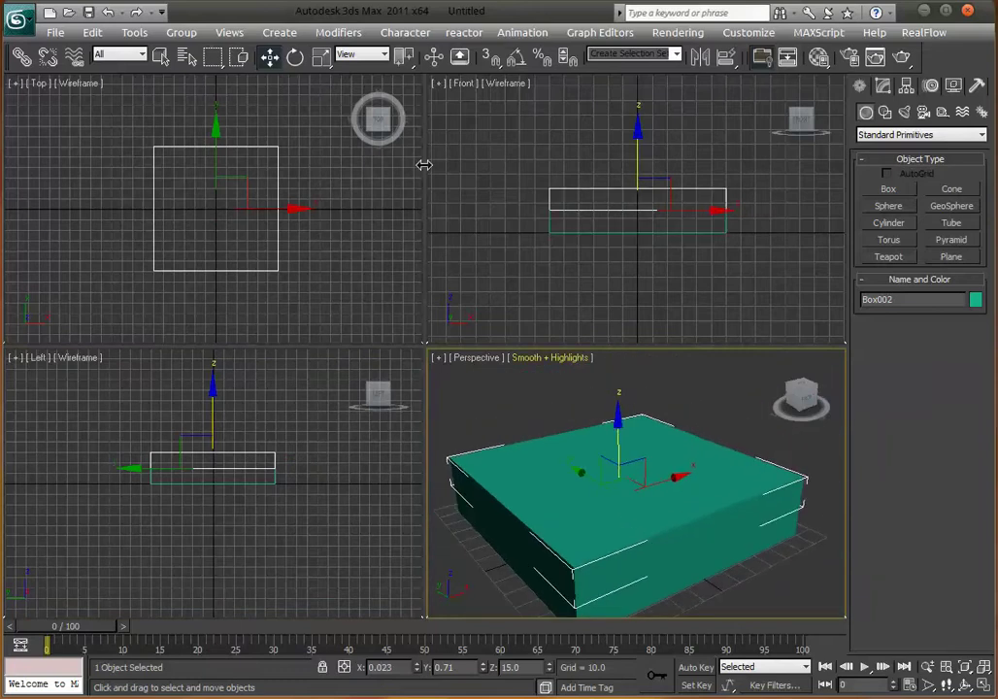
Try dragging the upper box narrower in X and Y, then undo it.
left_click(321, 57)
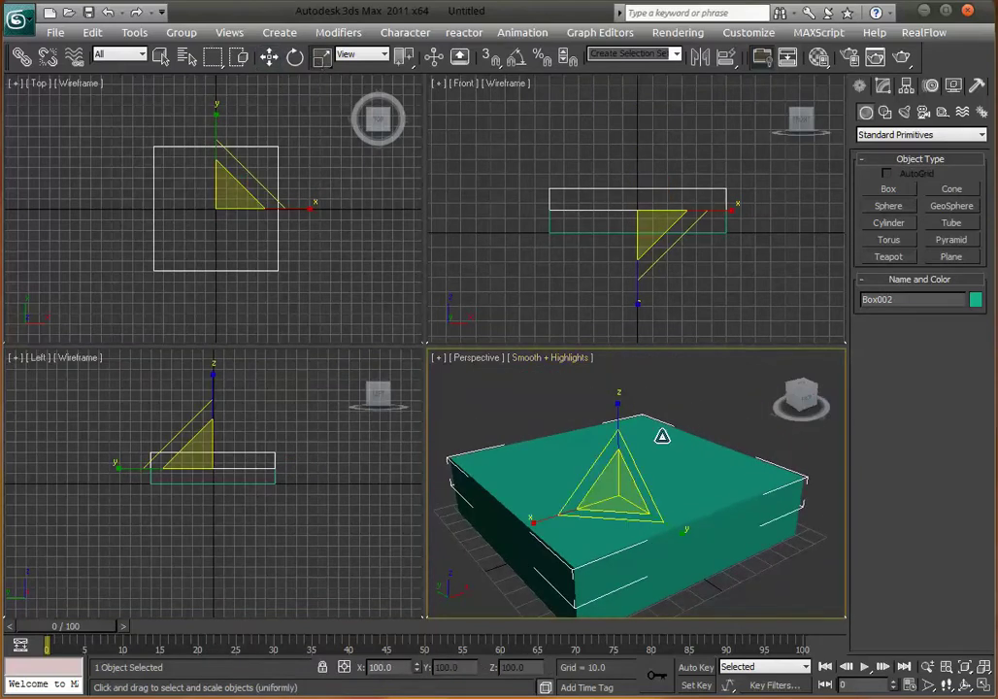
key("r")
left_click_drag(535, 522, 580, 506)
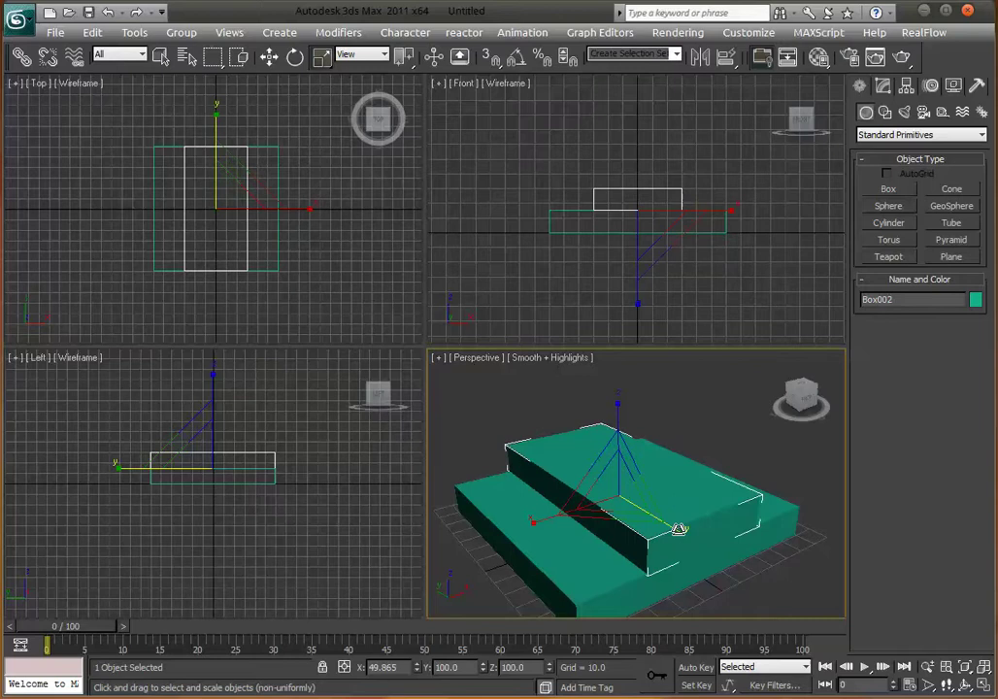
left_click_drag(680, 529, 644, 496)
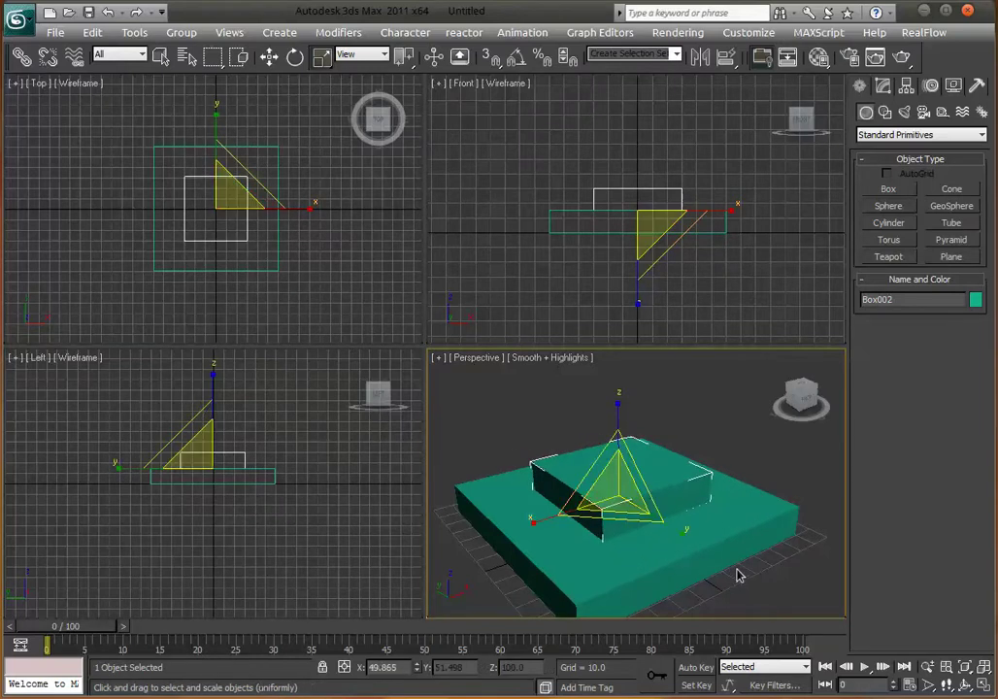
key("ctrl+z")
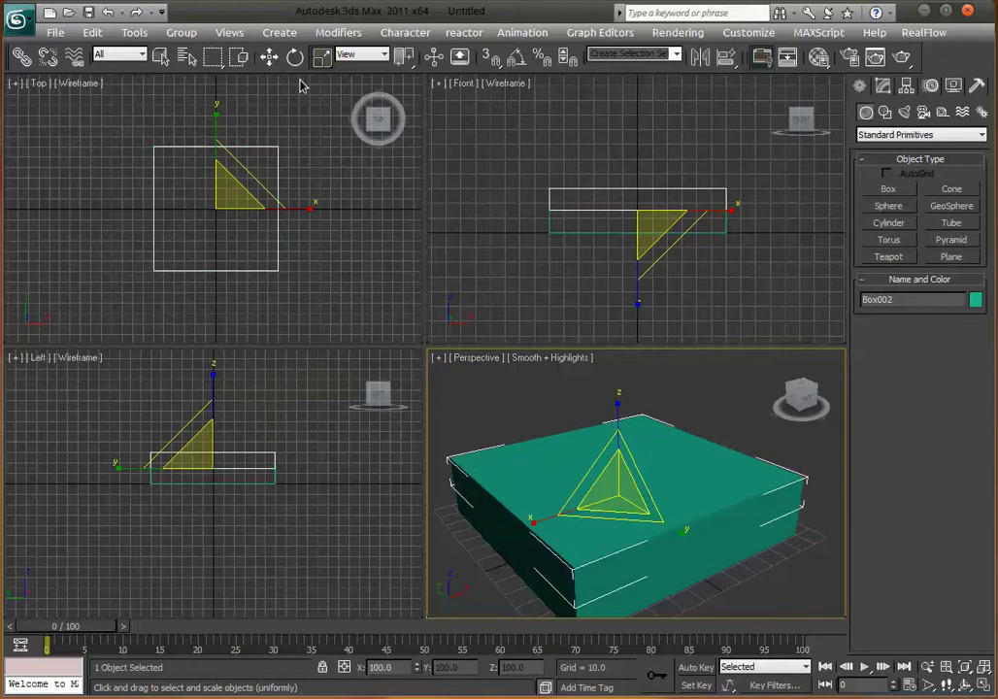
Switch to the Select and Squash scaling mode.
key("e")
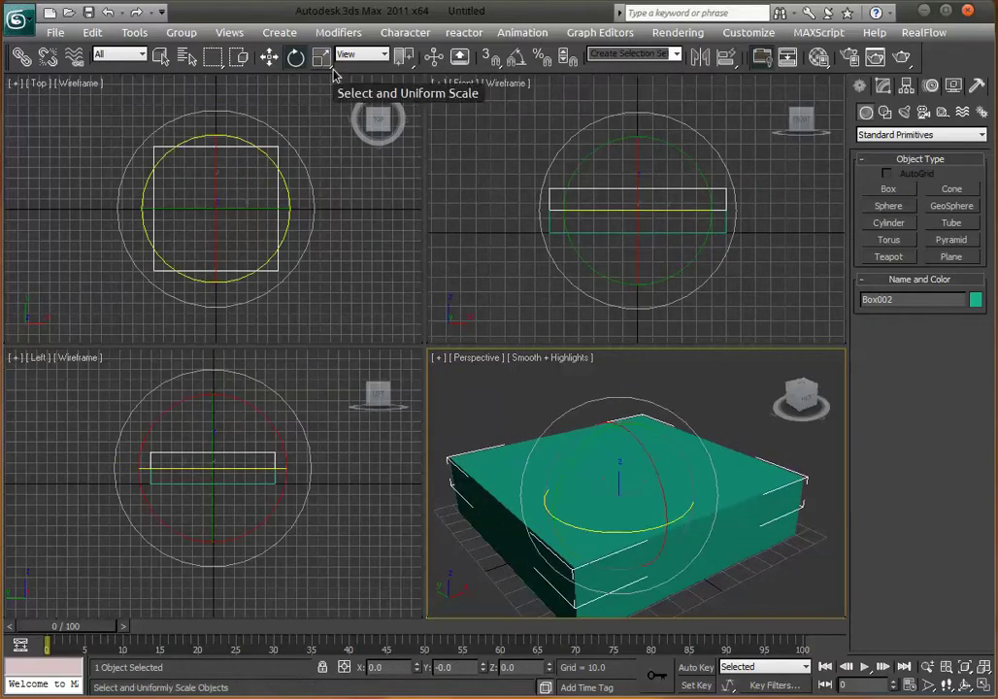
left_click(322, 59)
left_click(324, 60)
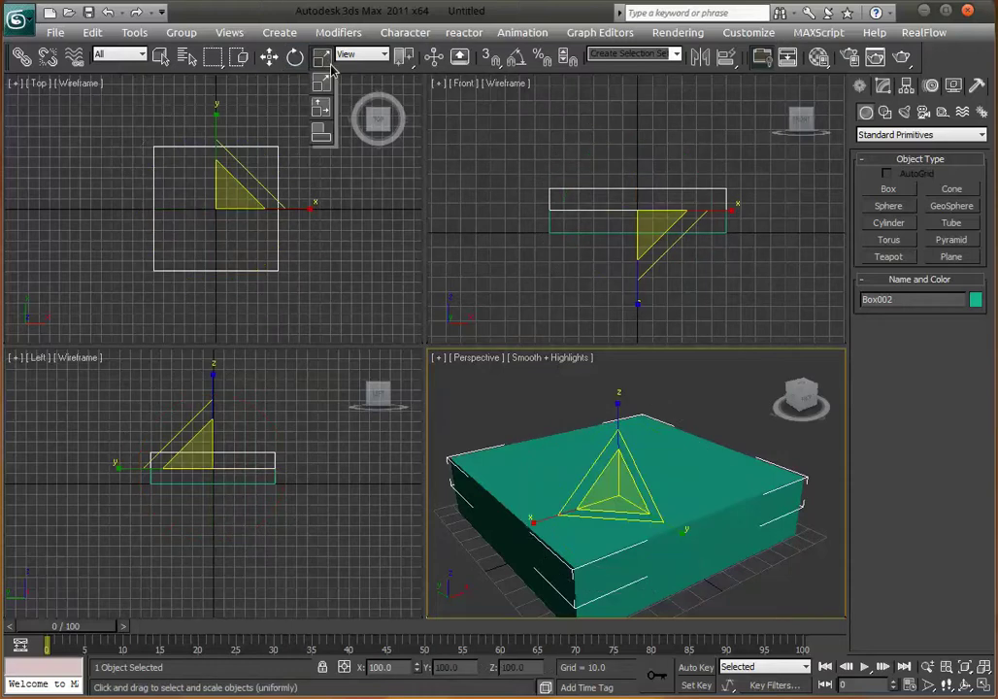
left_click_drag(323, 61, 323, 136)
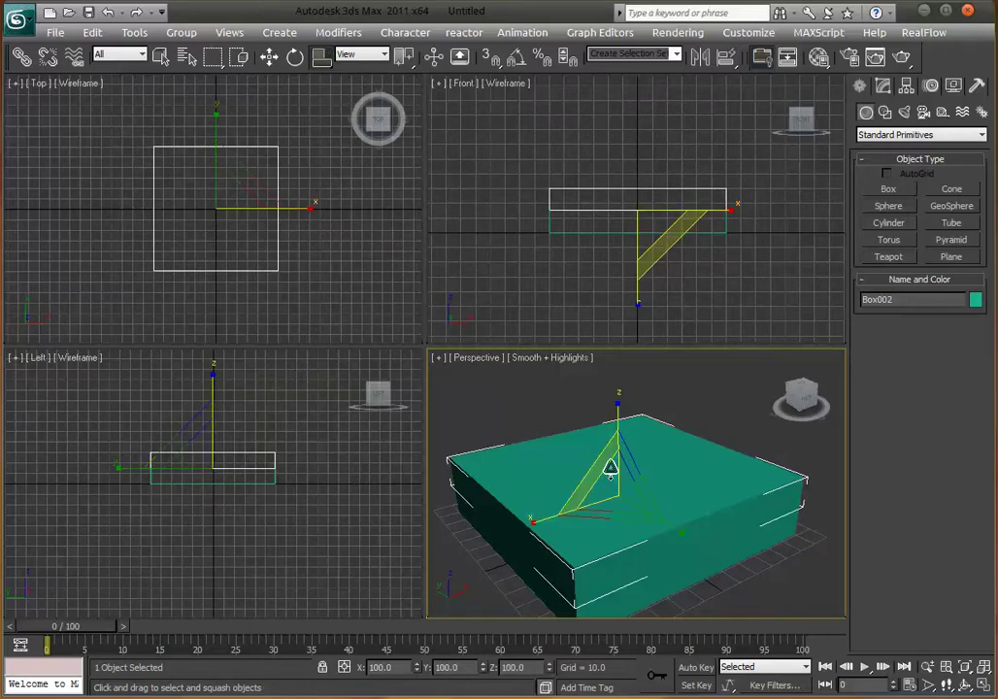
Enter 50 percent scale values for the upper box's X and Y.
left_click(393, 668)
key("Tab")
key("shift+Tab")
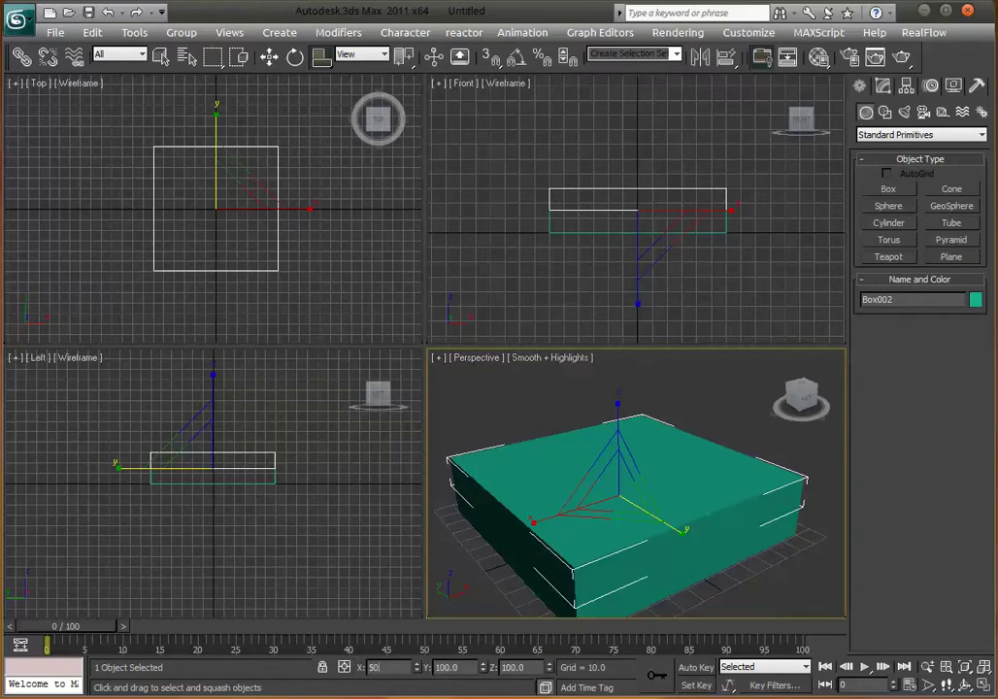
type("50")
key("Tab")
type("5")
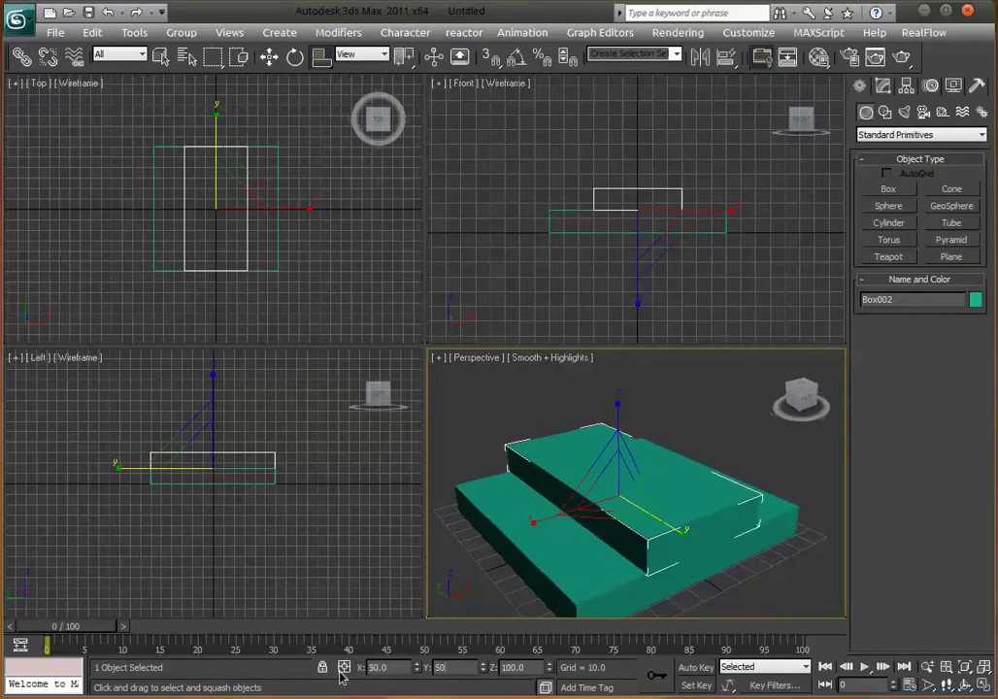
left_click(510, 576)
Set the upper box's X and Y scale to 75 percent, then deselect it.
left_click(621, 487)
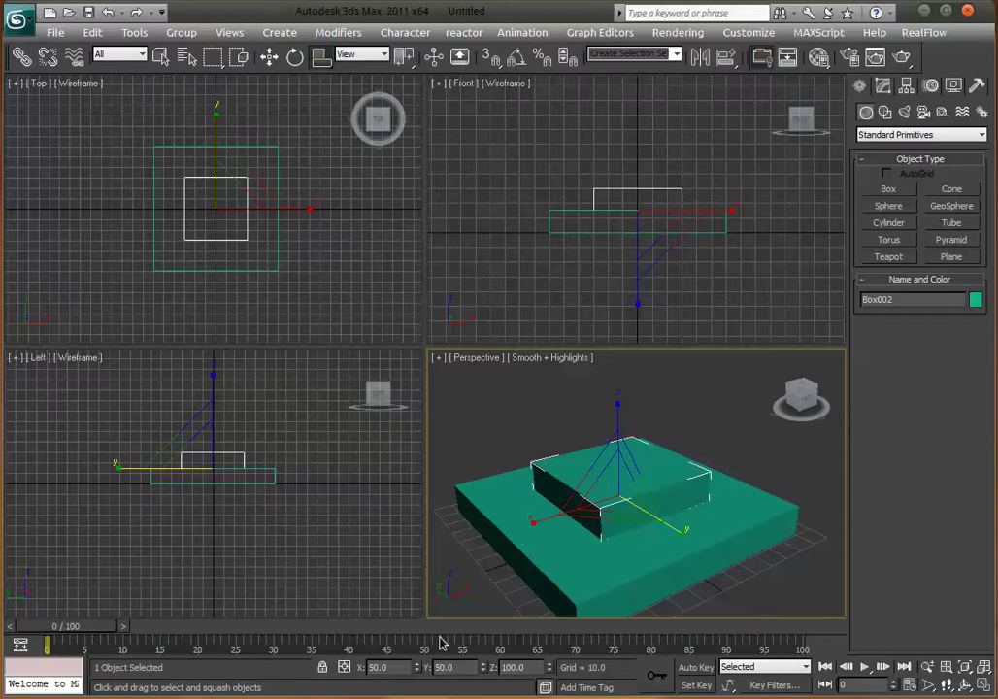
type("75")
key("Tab")
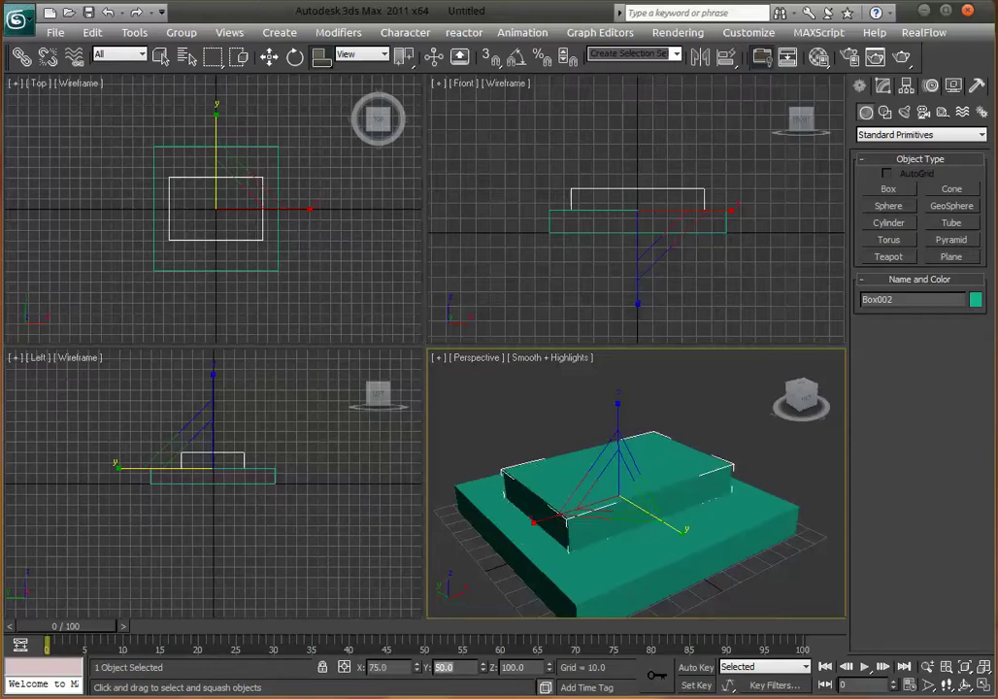
key("Return")
left_click(521, 420)
middle_click_drag(644, 548, 597, 506)
Clone Box002 as Box003 and raise it to Z 30.
left_click(596, 489)
right_click(595, 487)
left_click(626, 561)
left_click(469, 409)
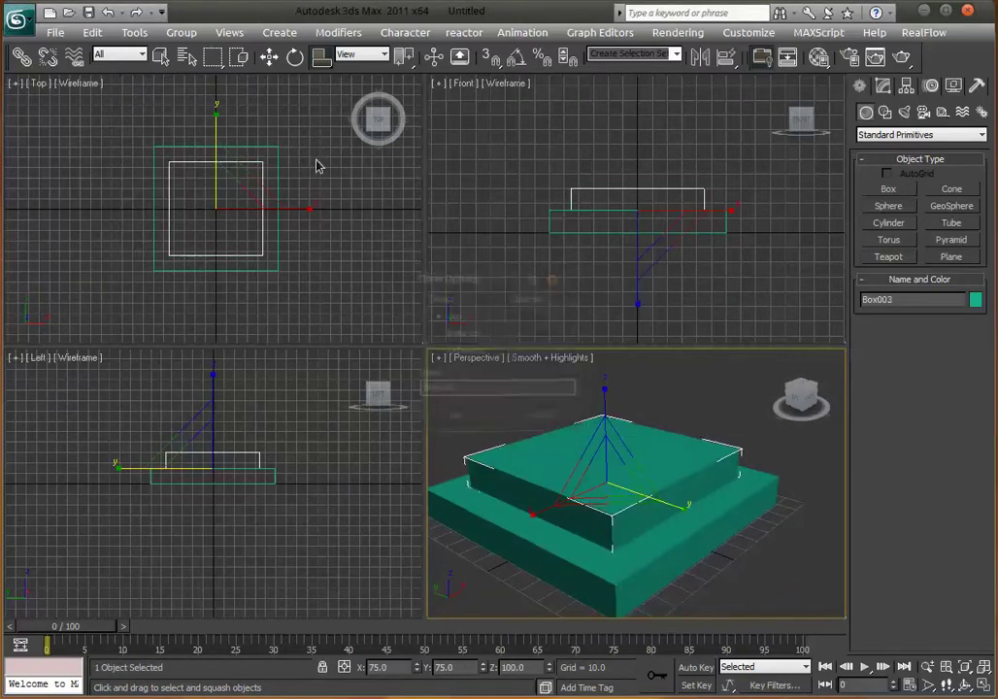
key("w")
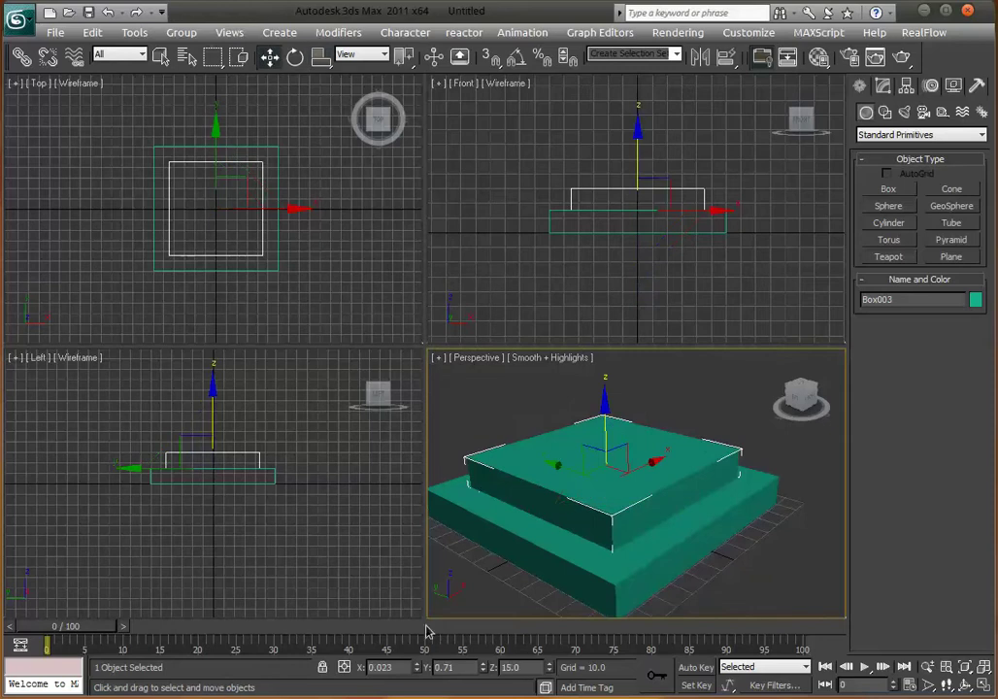
double_click(514, 666)
type("30")
key("Return")
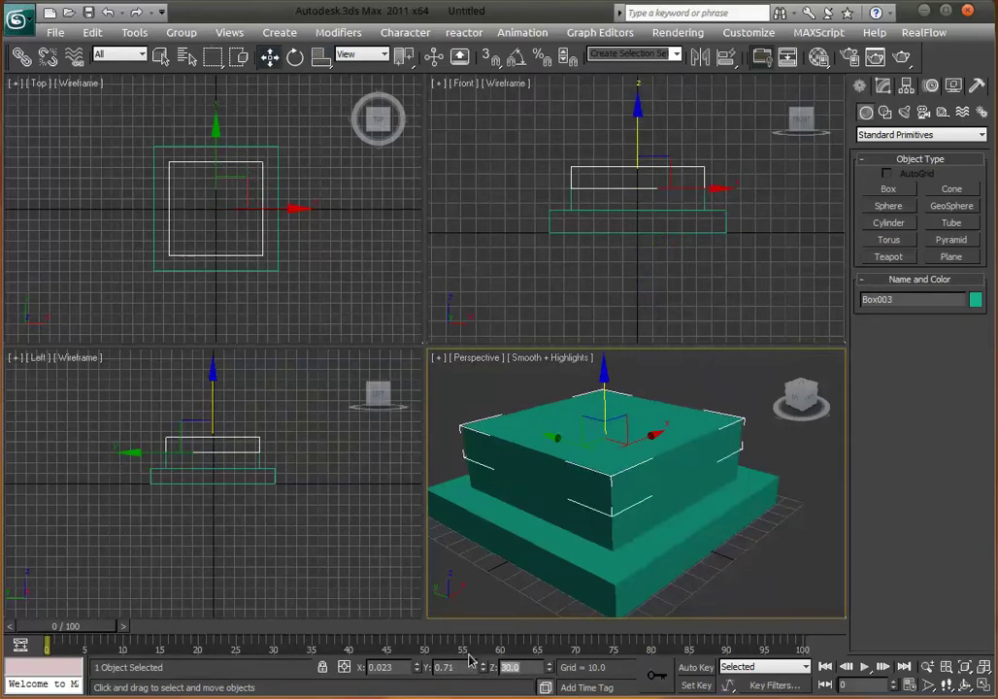
Squash Box003 to 50 percent in X and Y.
left_click_drag(322, 56, 321, 109)
middle_click_drag(696, 509, 489, 647, "alt")
type("50")
key("Tab")
type("50")
key("Return")
Orbit to a lower front angle and marquee-select all three boxes.
left_click(763, 438)
middle_click_drag(762, 438, 798, 591, "alt")
scroll(764, 553, "down", 3)
left_click_drag(784, 607, 446, 373)
Enlarge the three stacked boxes together with Select and Uniform Scale.
left_click(325, 60)
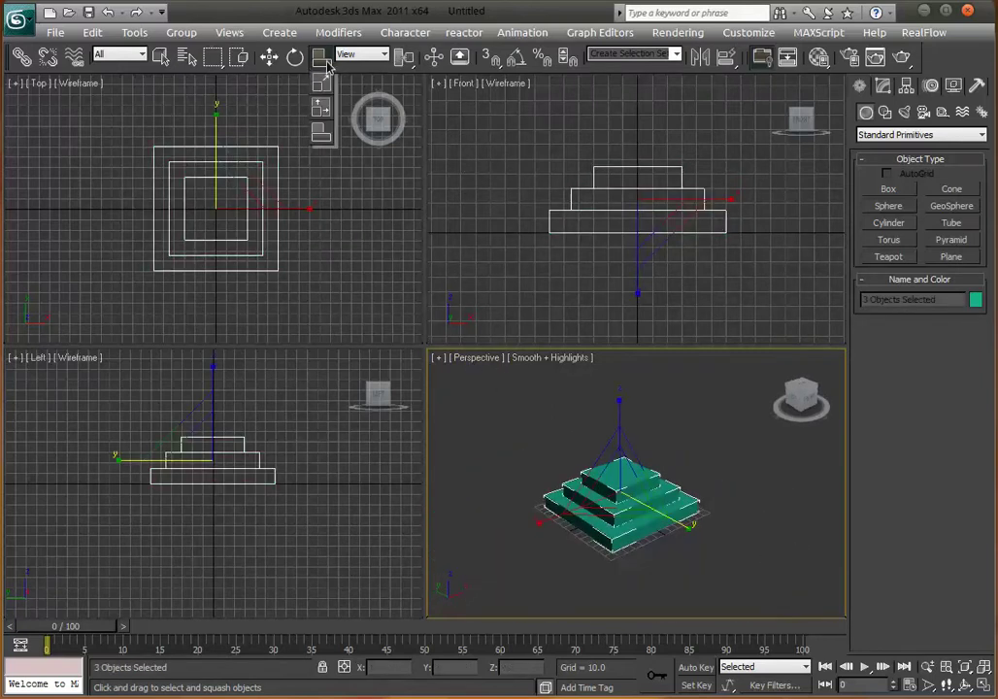
left_click(326, 85)
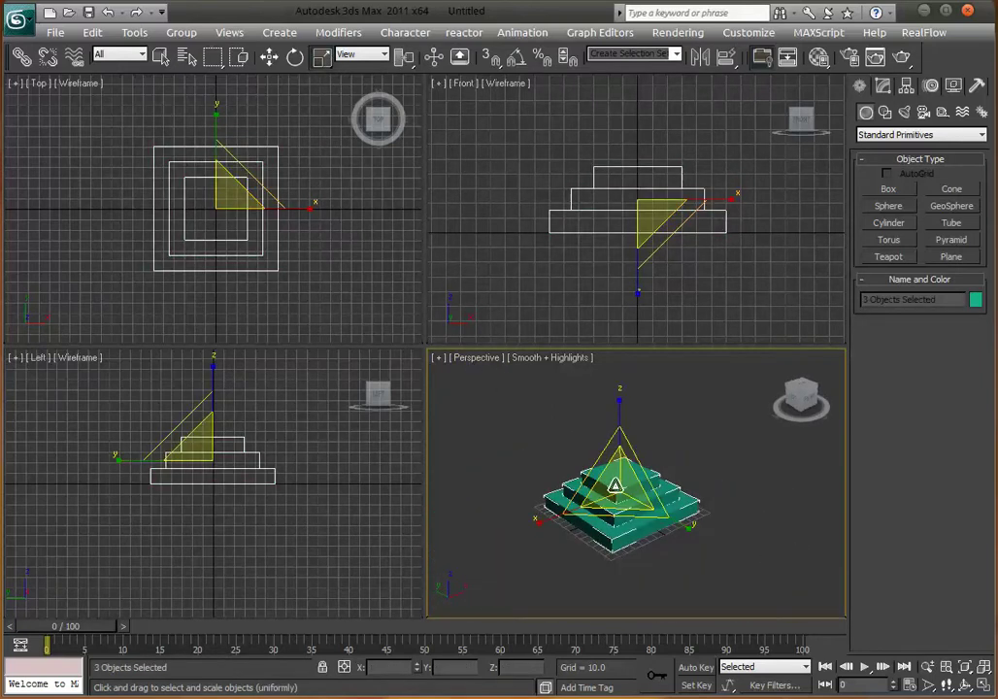
left_click_drag(618, 488, 647, 448)
left_click(737, 445)
middle_click_drag(738, 446, 720, 504, "alt")
scroll(651, 532, "up", 5)
middle_click_drag(651, 533, 621, 401)
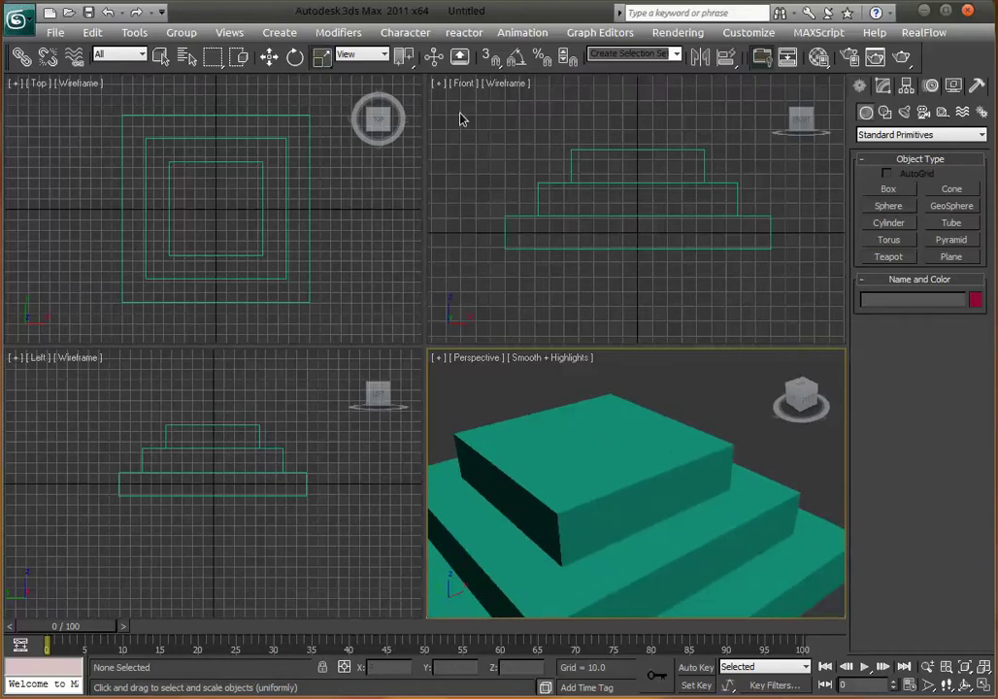
left_click(888, 222)
Draw a cylinder in the Top viewport near the base's upper-left corner.
scroll(285, 187, "up", 2)
scroll(203, 199, "up", 1)
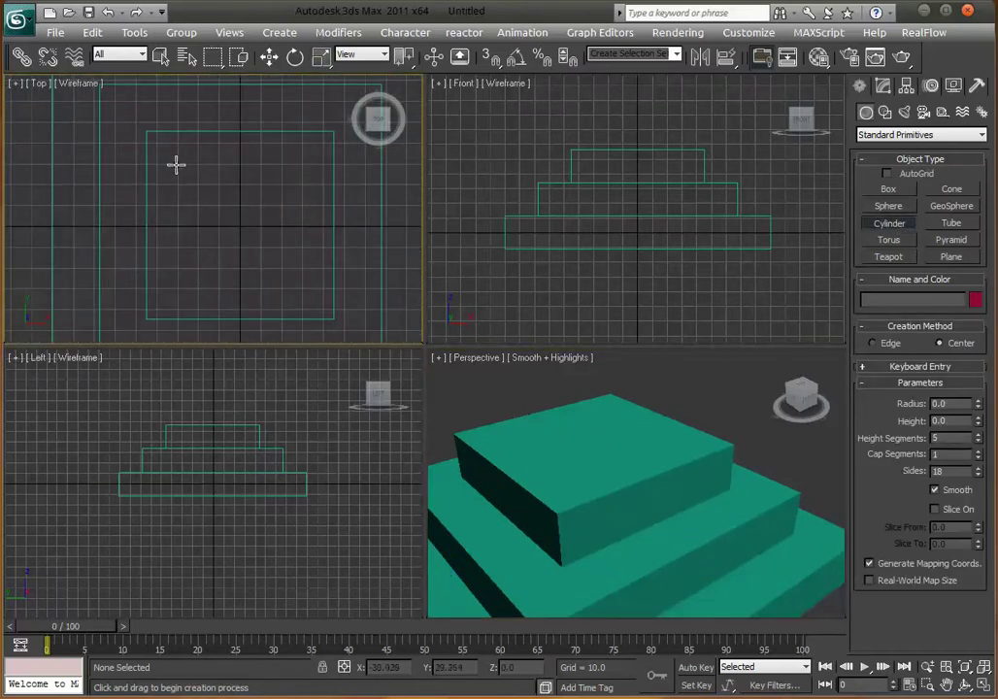
mouse_move(175, 165)
left_mouse_down()
mouse_move(160, 145)
mouse_move(172, 145)
left_mouse_up()
left_click(167, 104)
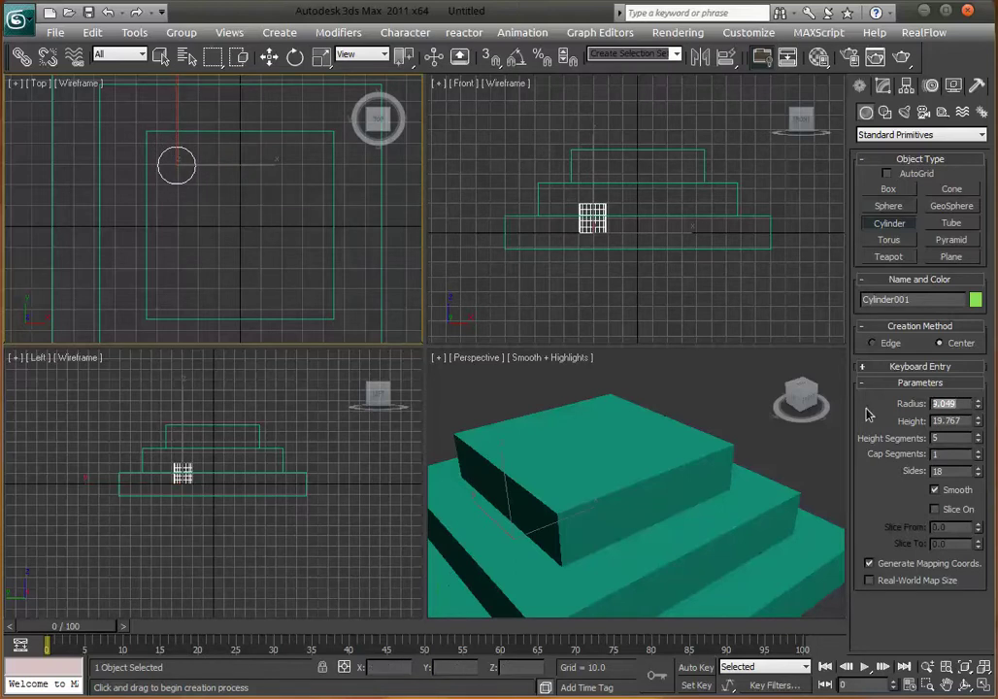
Set the column's radius to 10 and height to 100.
type("10")
key("Tab")
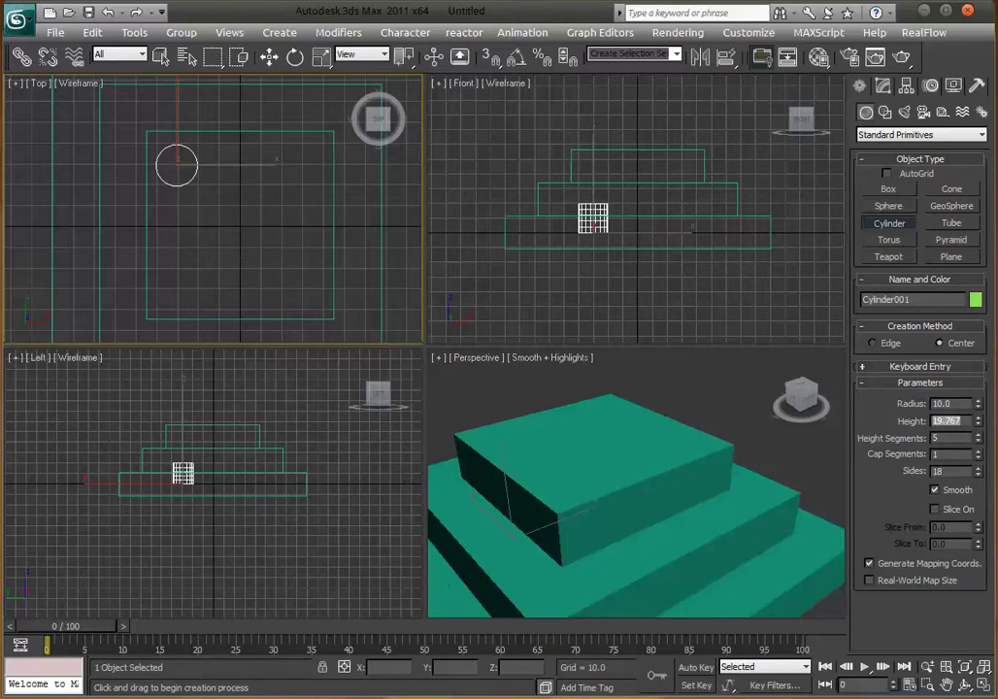
type("50")
key("Return")
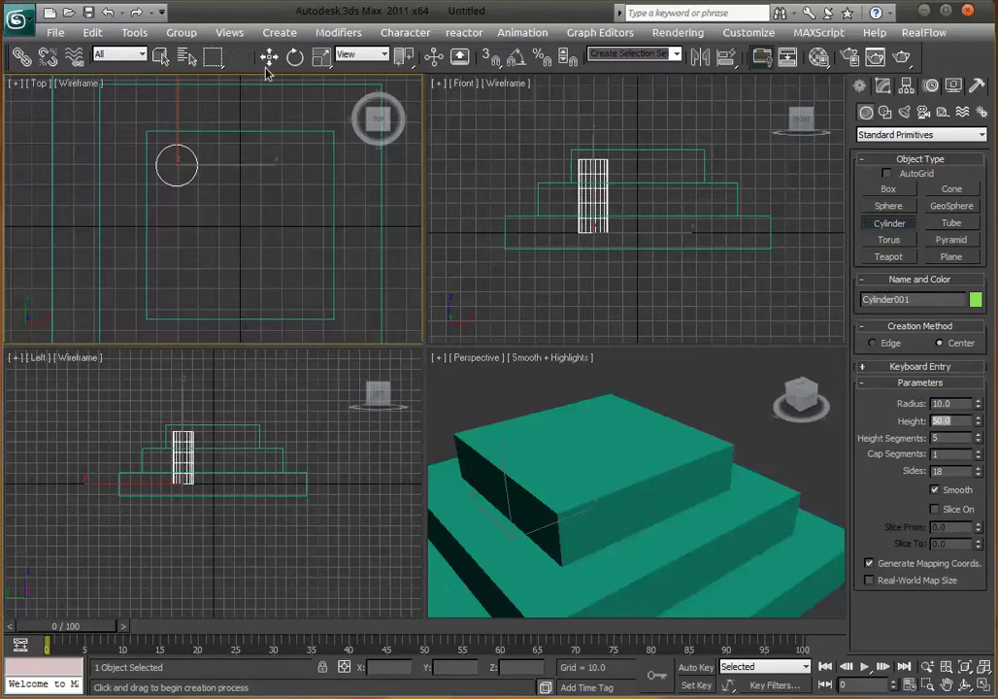
double_click(940, 421)
type("100")
key("Return")
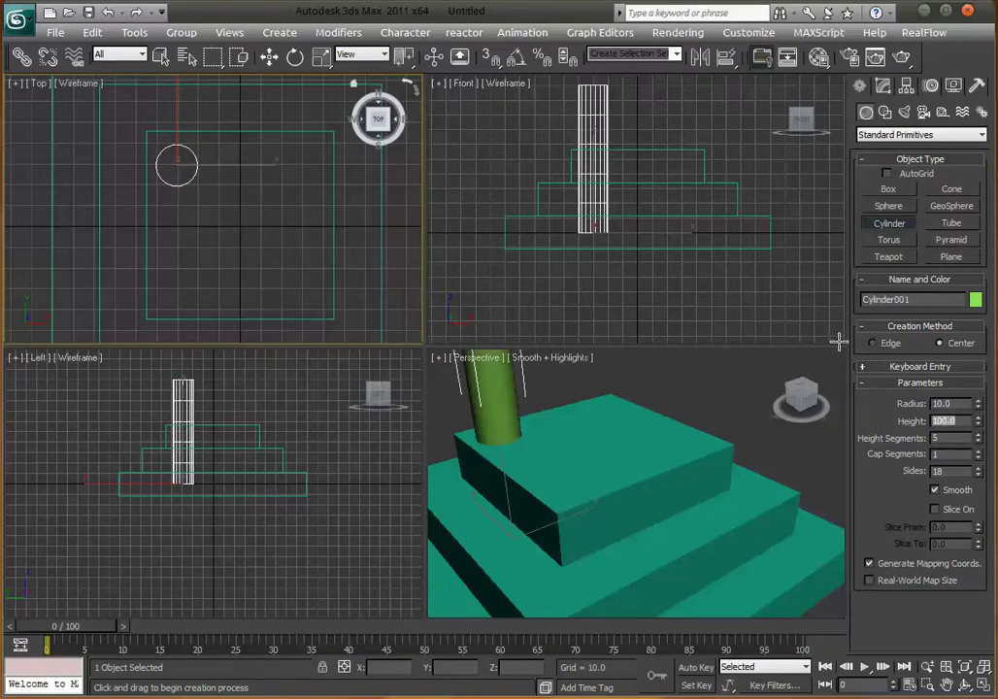
left_click(268, 56)
Move the cylinder up along Z in the Front viewport onto the top step.
middle_click_drag(595, 155, 595, 233)
left_click_drag(600, 230, 604, 155)
scroll(597, 517, "up", 3)
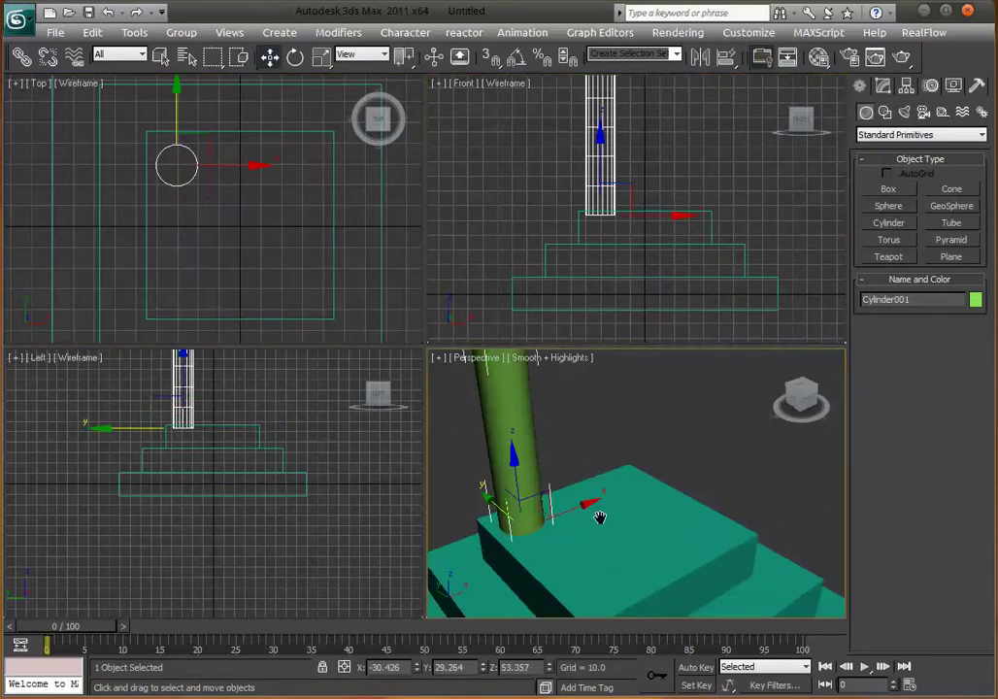
scroll(592, 505, "down", 4)
middle_click_drag(592, 504, 626, 485, "alt")
scroll(251, 207, "down", 2)
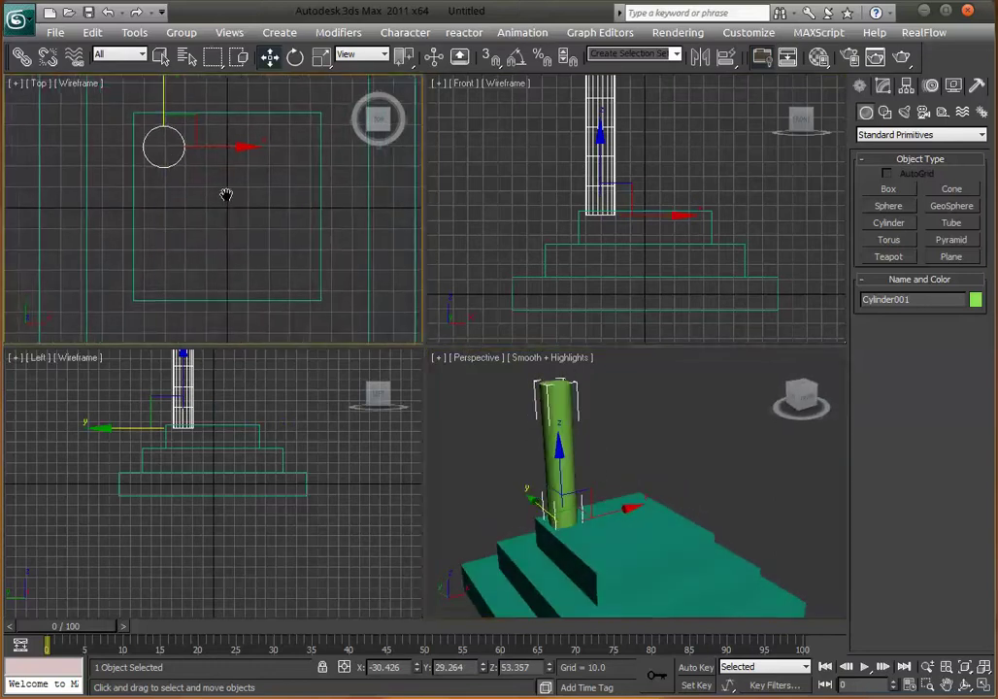
right_click(175, 142)
Drag a copy of the column, Cylinder002, to the opposite side of the base.
left_click(219, 196)
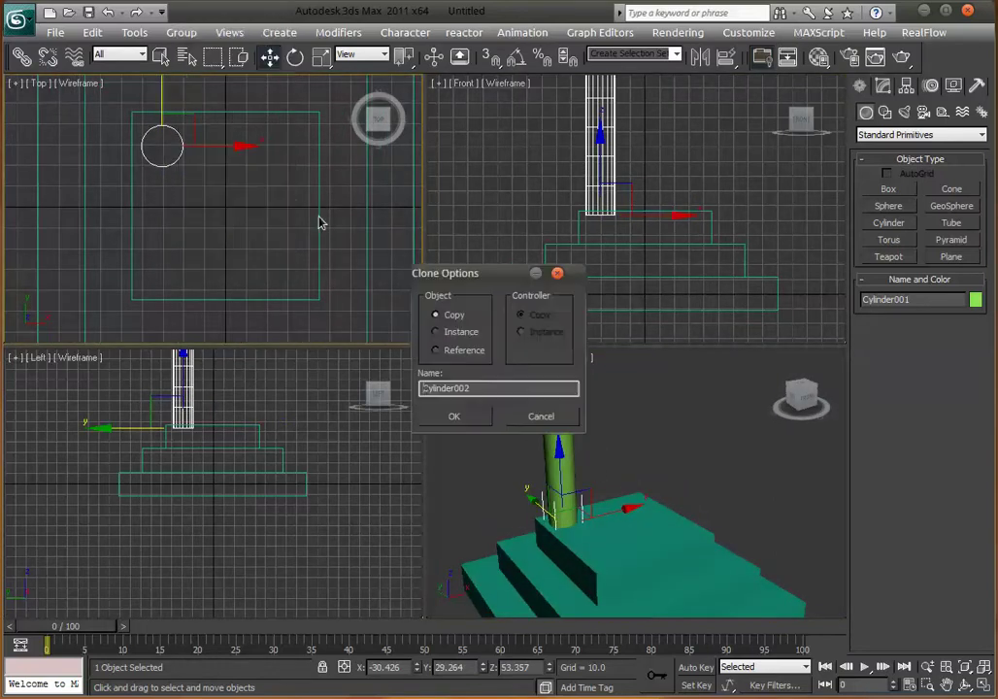
left_click(536, 415)
middle_click_drag(189, 208, 184, 240)
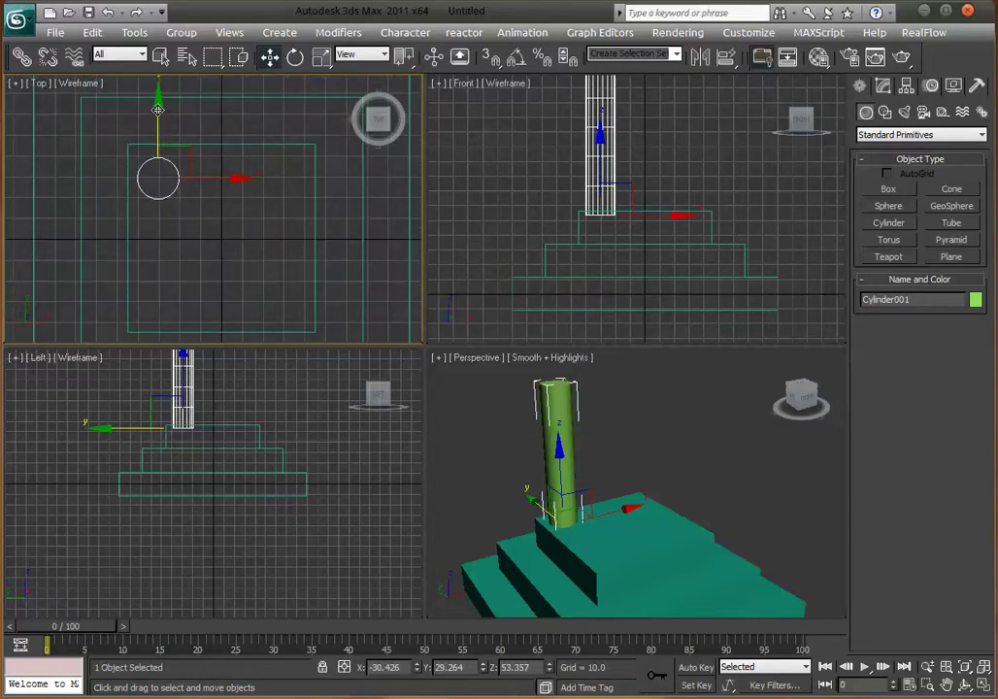
left_click_drag(158, 107, 182, 230, "shift")
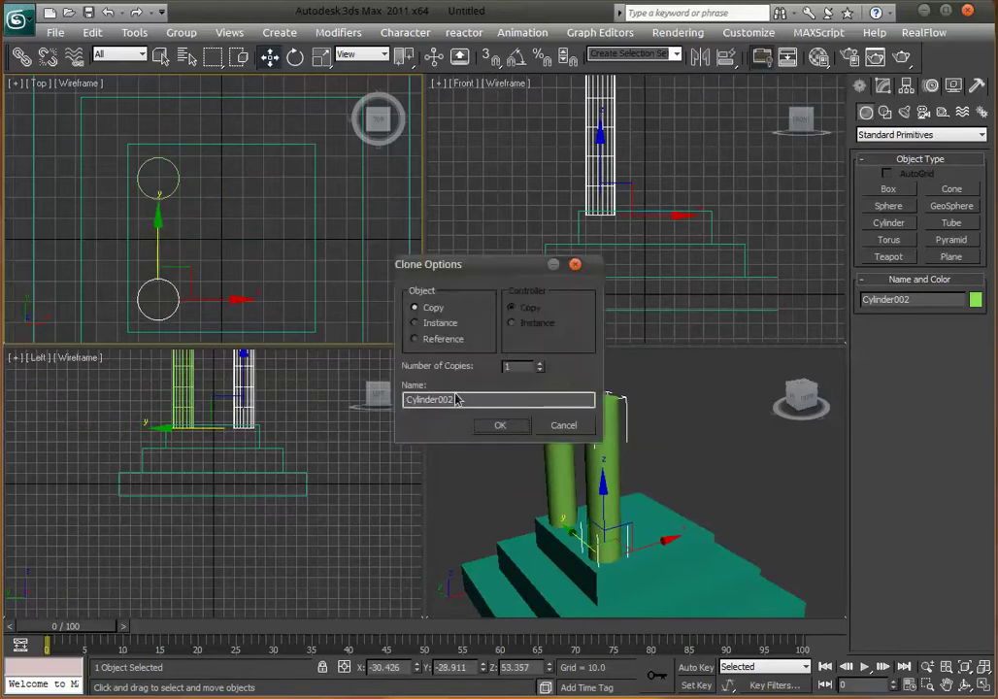
left_click(437, 423)
Position the first column at X -30, Y 30, Z 53.
left_click(174, 186)
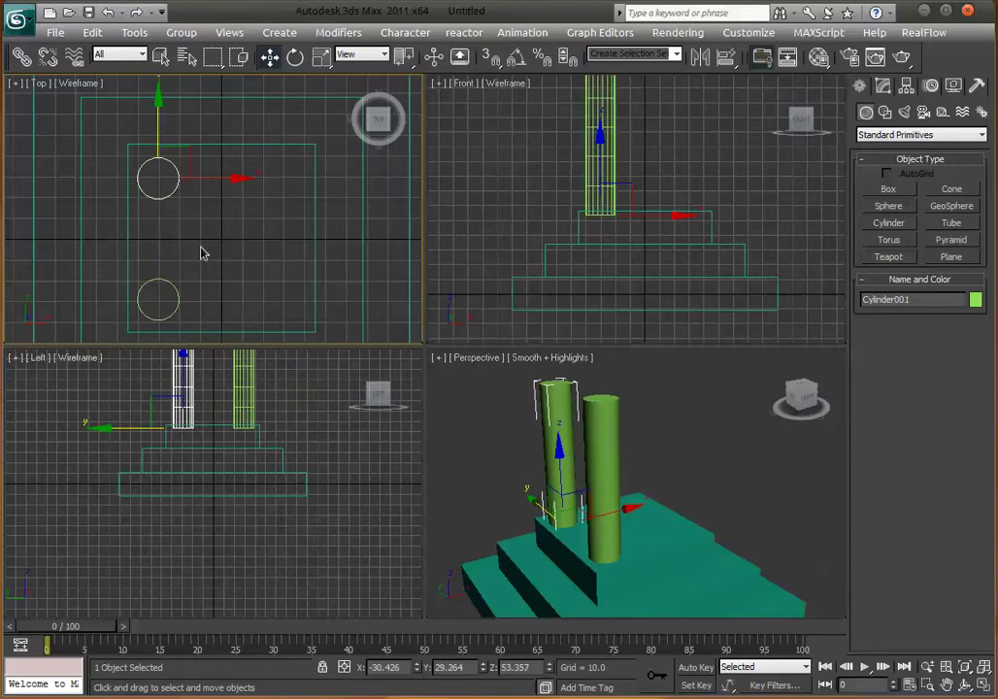
left_click_drag(403, 669, 386, 672)
type("0")
key("Tab")
type("30")
key("Tab")
type("53.0")
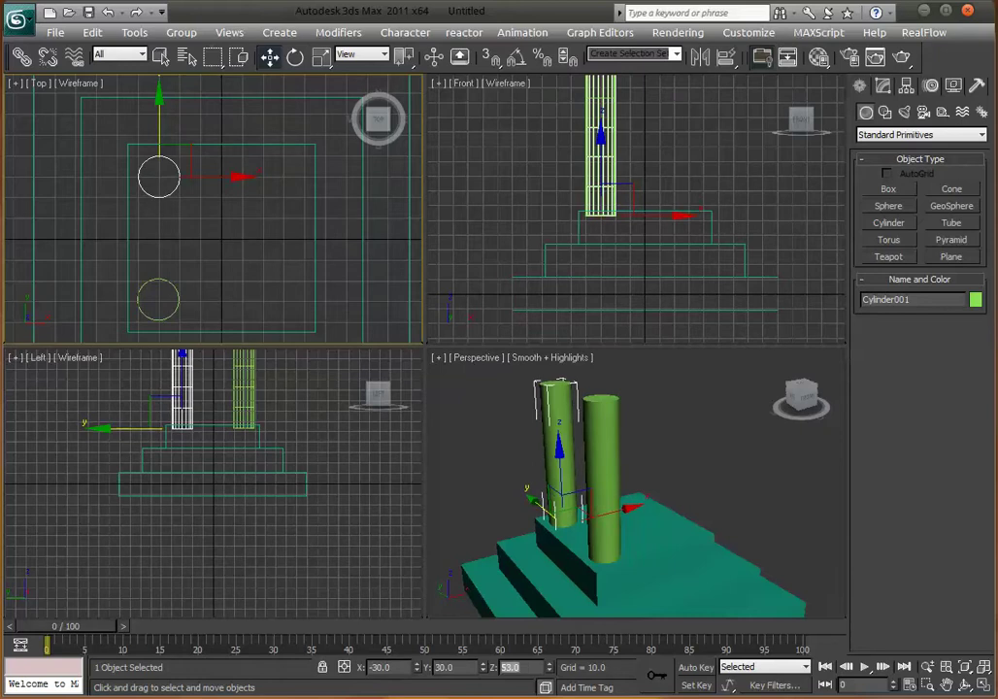
Position the second column at X -30, Y -30, Z 53.
left_click(169, 287)
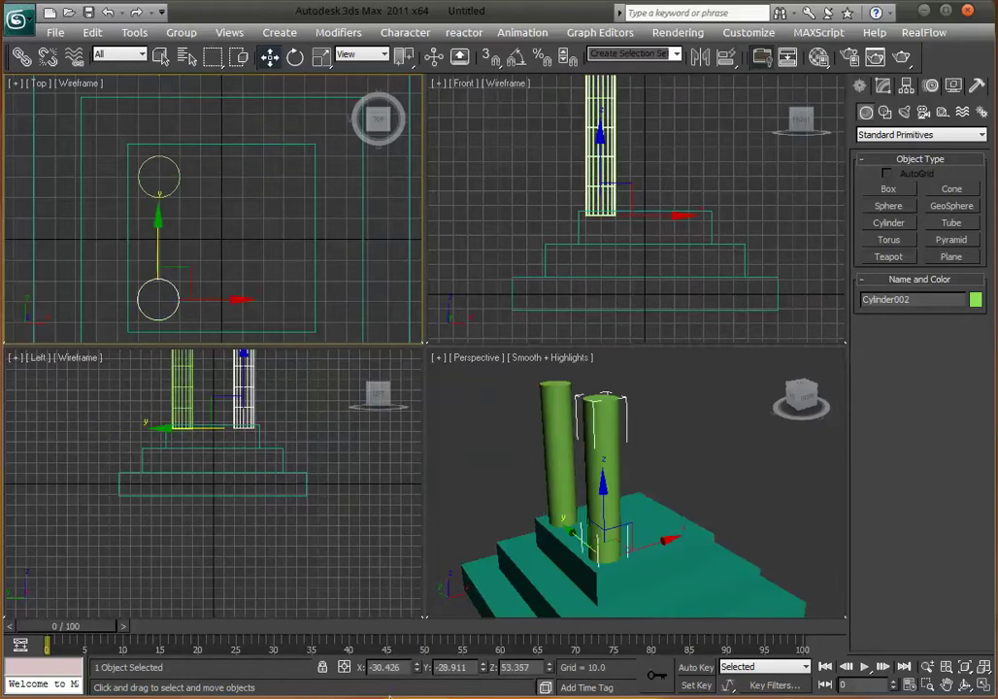
double_click(408, 668)
type("-4")
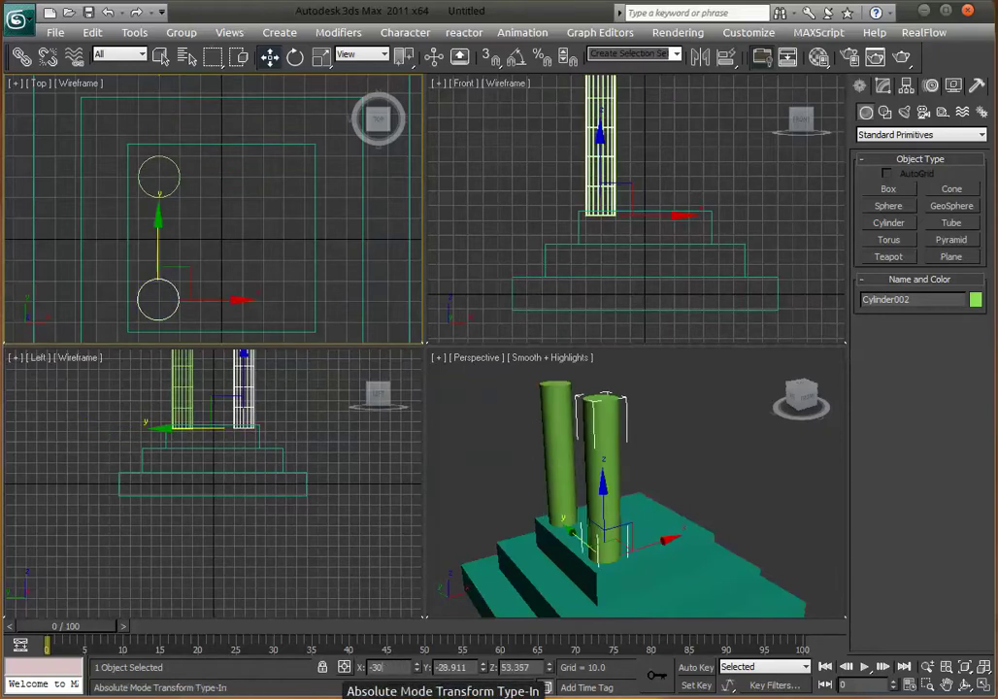
key("Tab")
type("-30")
key("Tab")
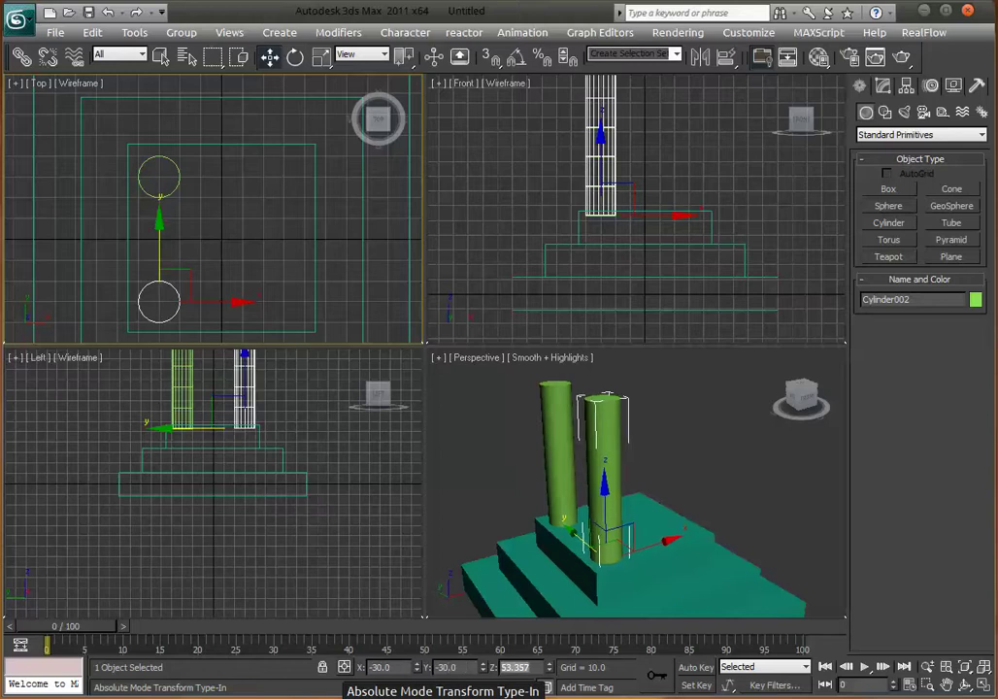
type("53")
key("Return")
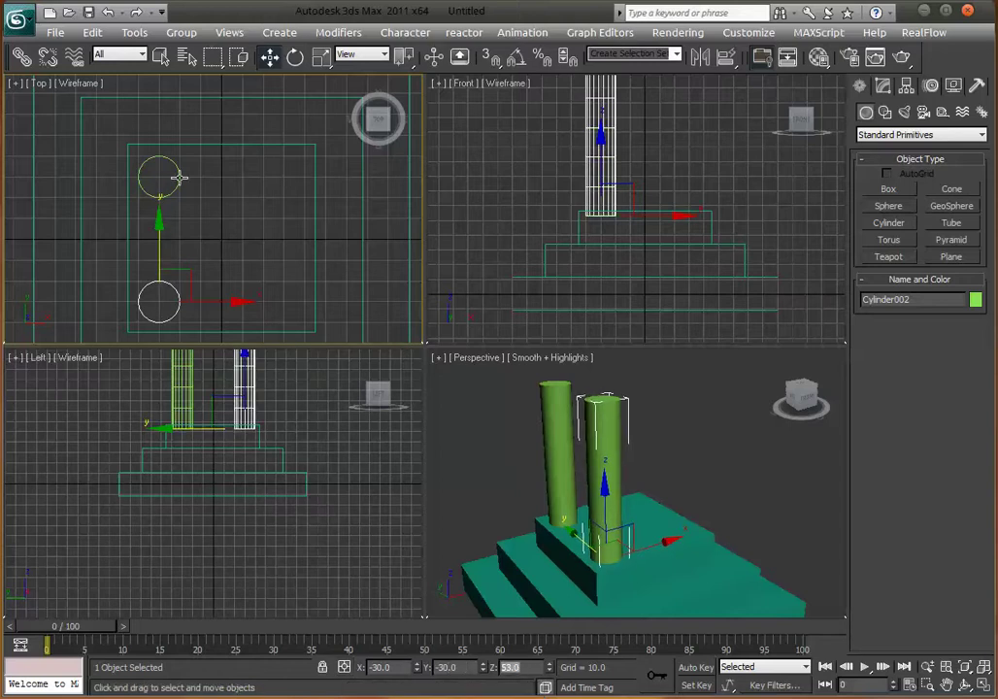
Copy both existing columns to the right side, creating Cylinder003 and Cylinder004.
left_click(173, 289, "ctrl")
mouse_move(236, 241)
left_mouse_down("shift")
mouse_move(361, 247)
mouse_move(355, 255)
left_mouse_up("shift")
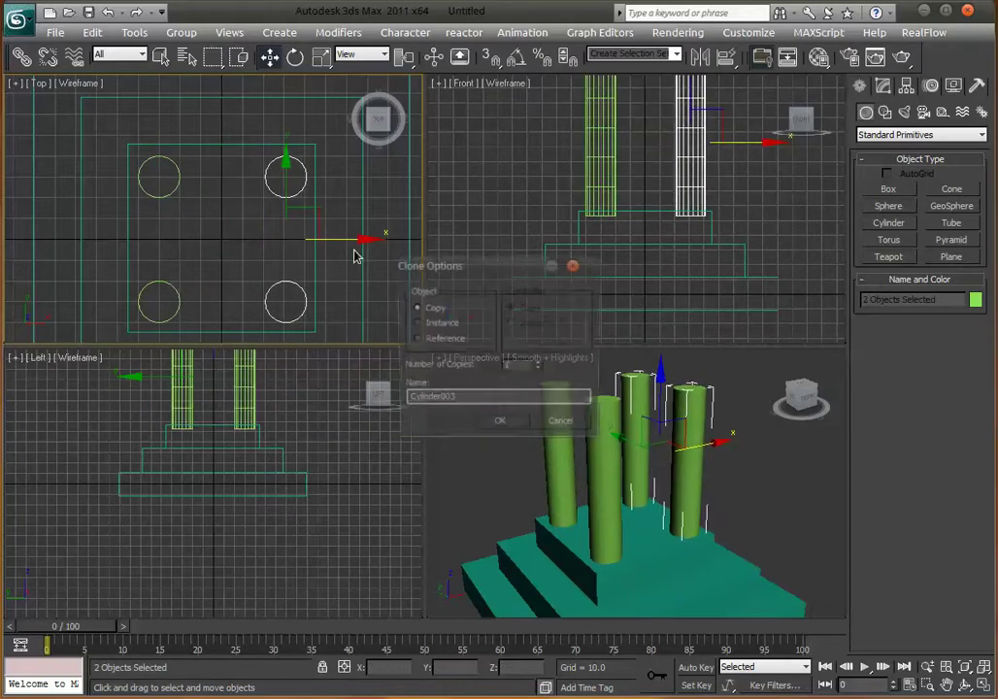
left_click(501, 427)
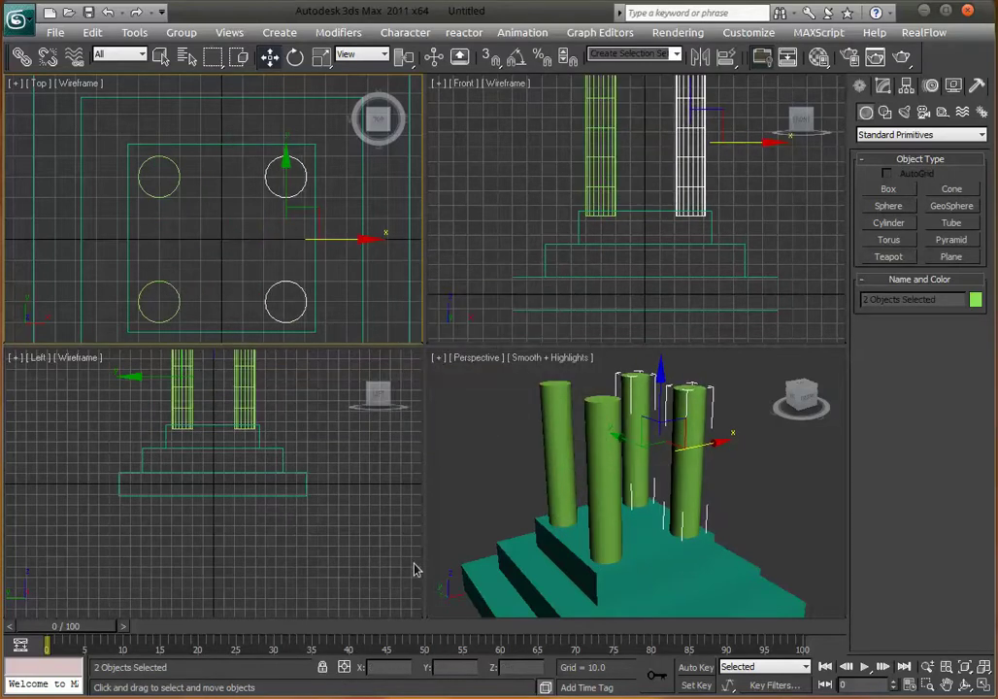
left_click(279, 252)
Set both new columns to X 30, completing the square of four columns on the top step.
left_click(286, 197)
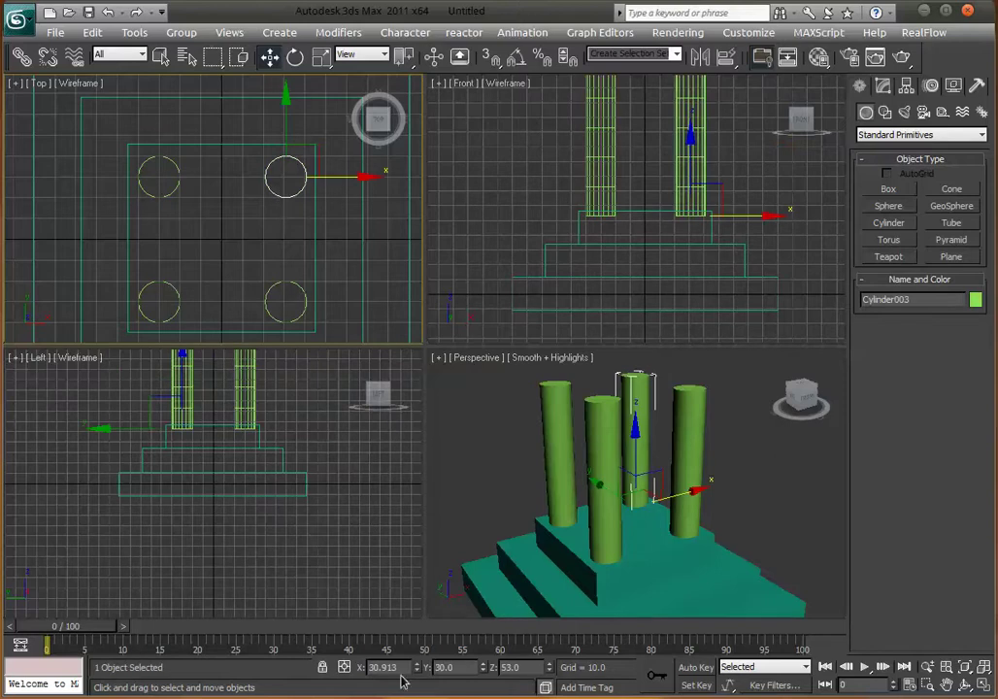
type("30")
key("Tab")
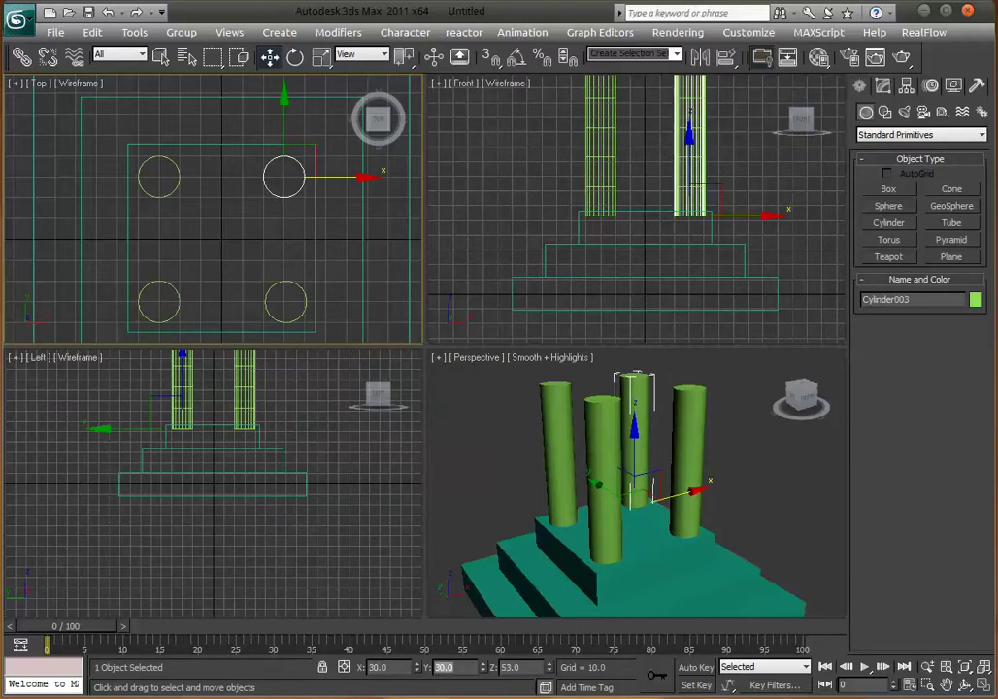
left_click(299, 314)
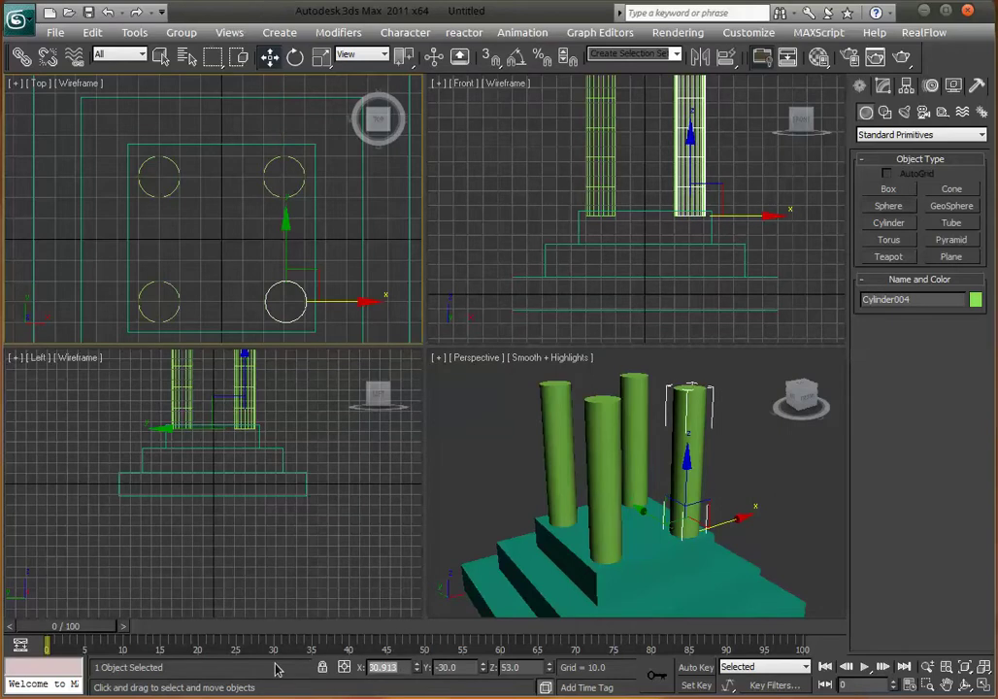
type("30")
key("Return")
left_click(834, 524)
scroll(614, 512, "up", 5)
key("alt+w")
key("alt+w")
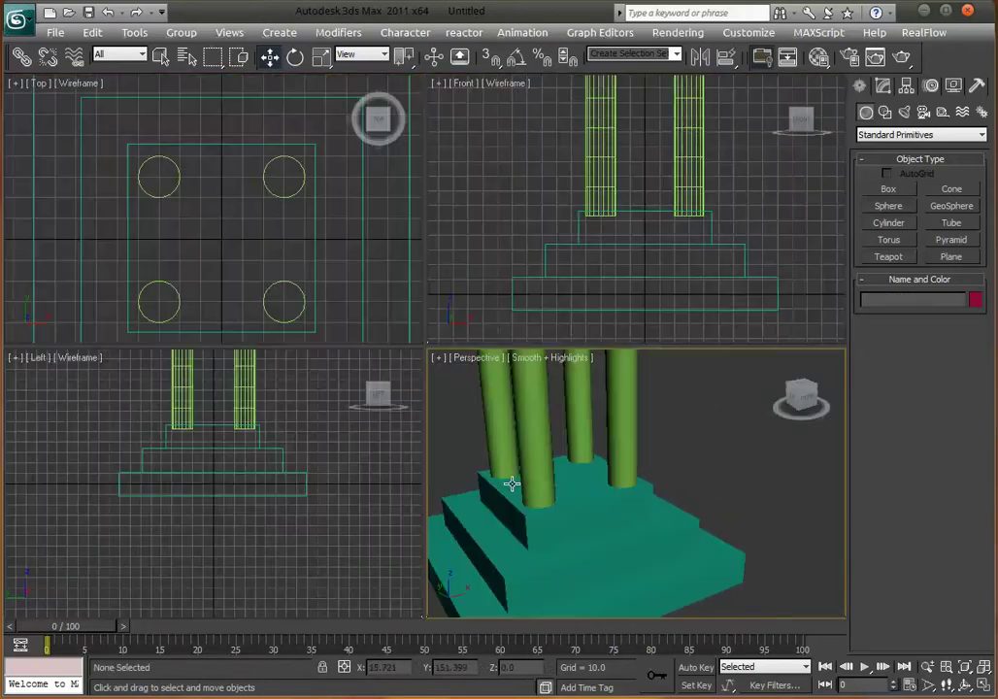
key("alt+w")
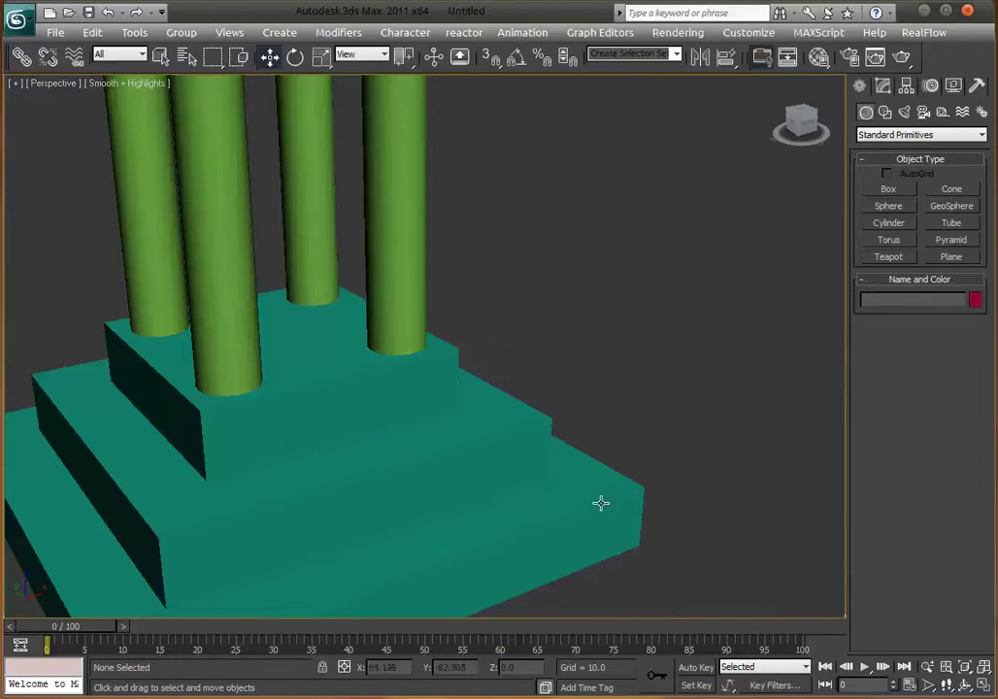
key("alt+w")
key("alt+w")
scroll(515, 456, "down", 6)
scroll(501, 471, "up", 5)
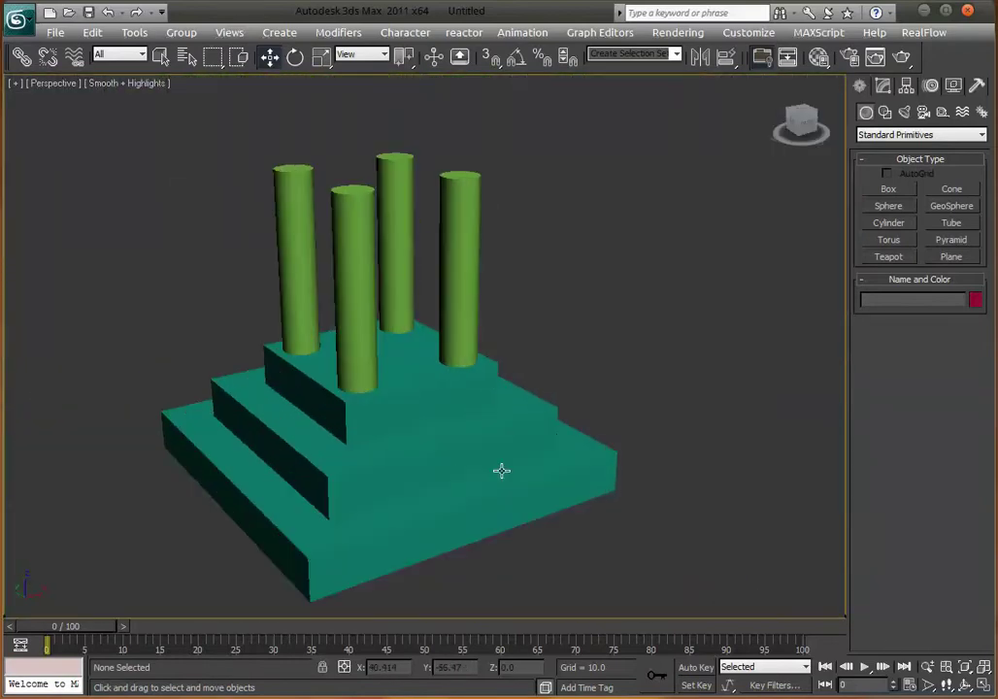
middle_click_drag(533, 482, 508, 475, "alt")
key("alt+w")
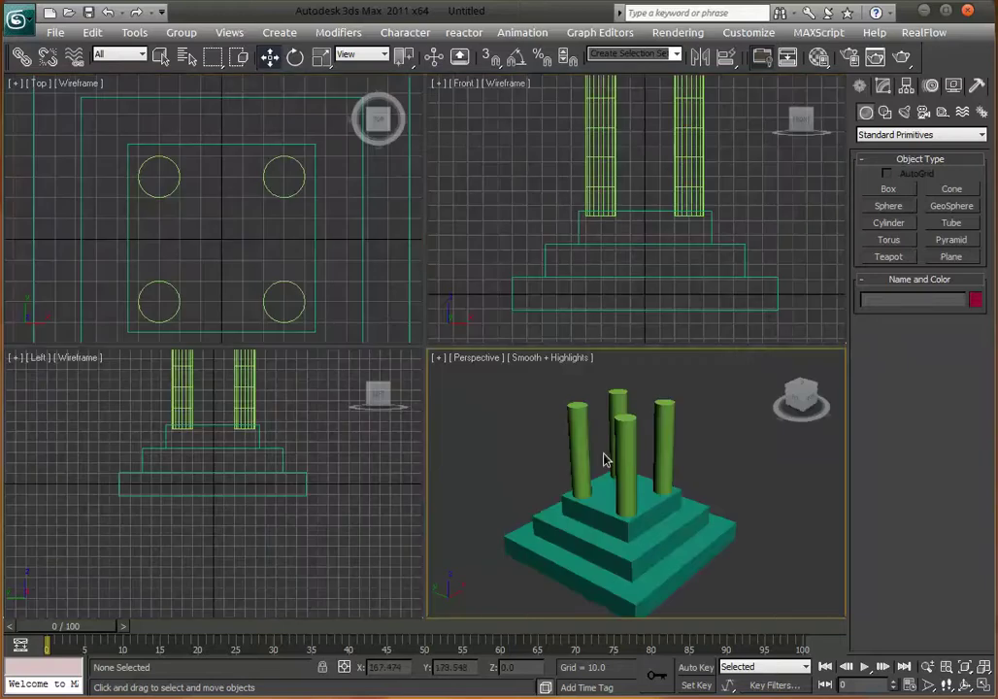
key("alt+w")
middle_click_drag(564, 421, 576, 492, "alt")
key("alt+w")
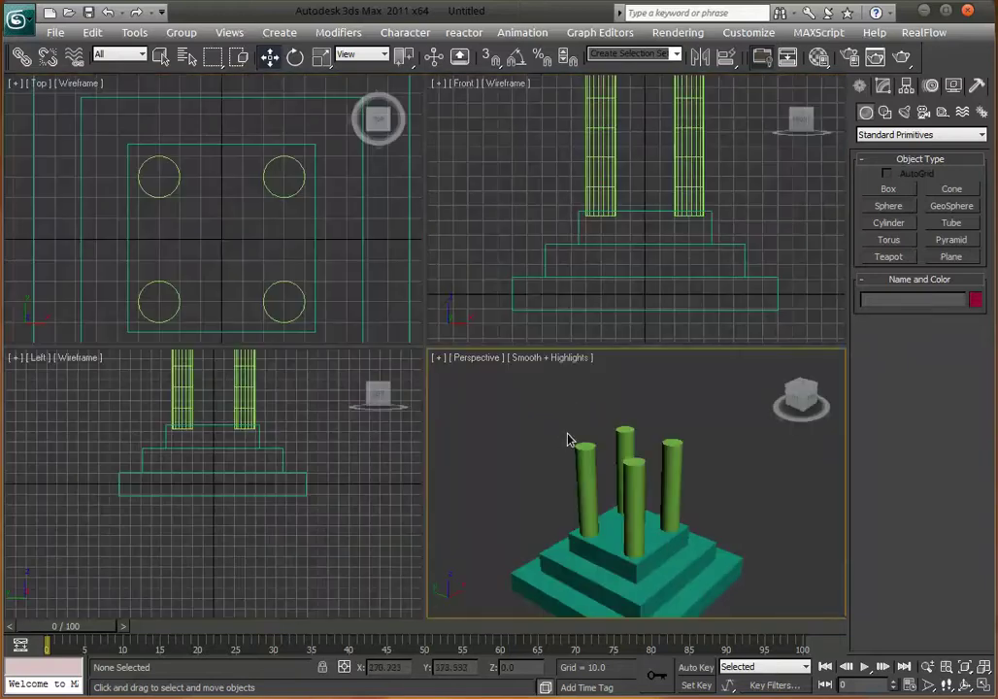
middle_click_drag(575, 198, 621, 256)
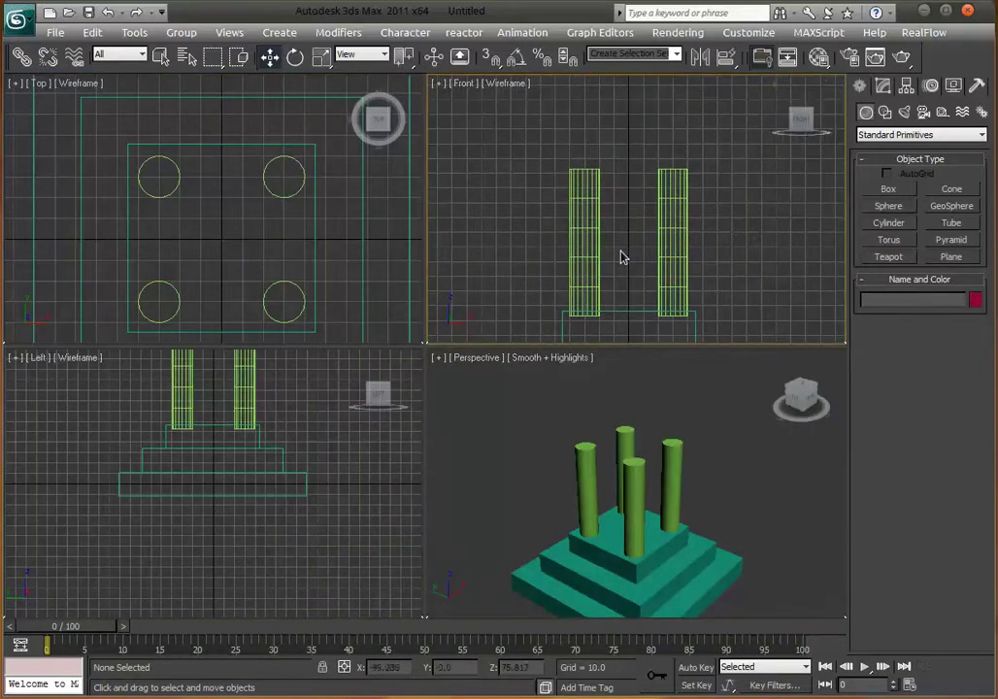
Draw a flat box above the columns in the Front view and set its height.
left_click(887, 188)
middle_click_drag(656, 181, 641, 229)
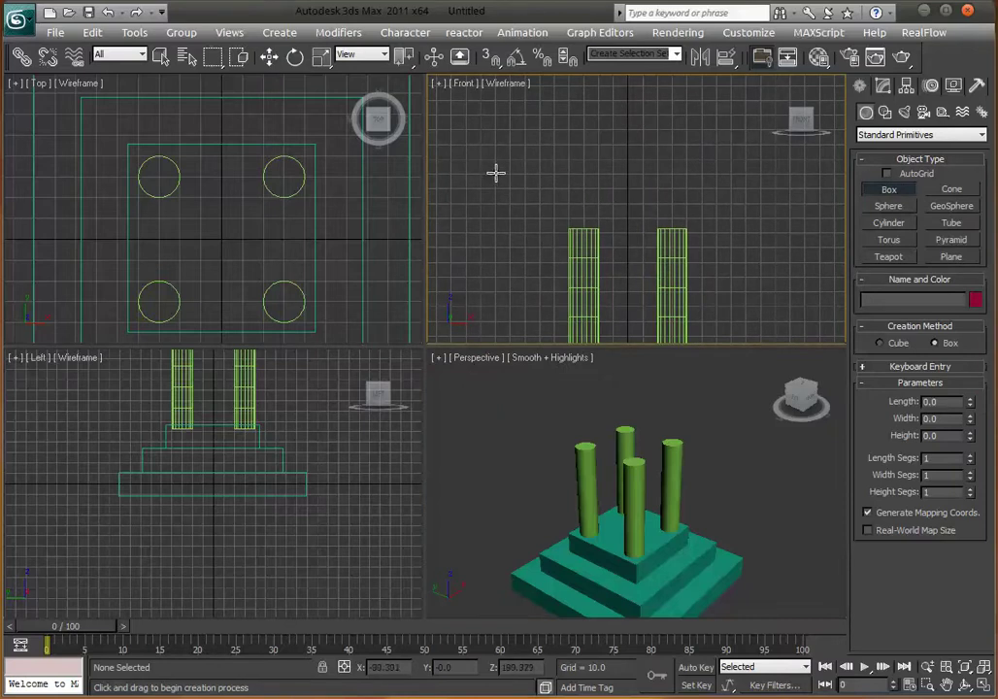
left_click_drag(496, 175, 761, 233)
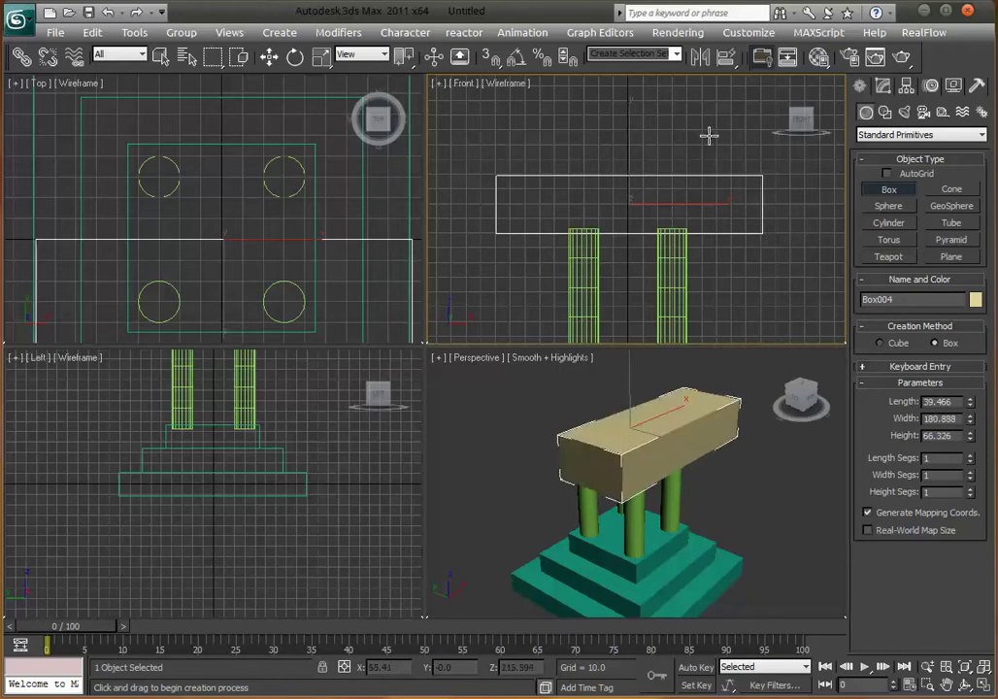
left_click(695, 145)
scroll(293, 206, "down", 5)
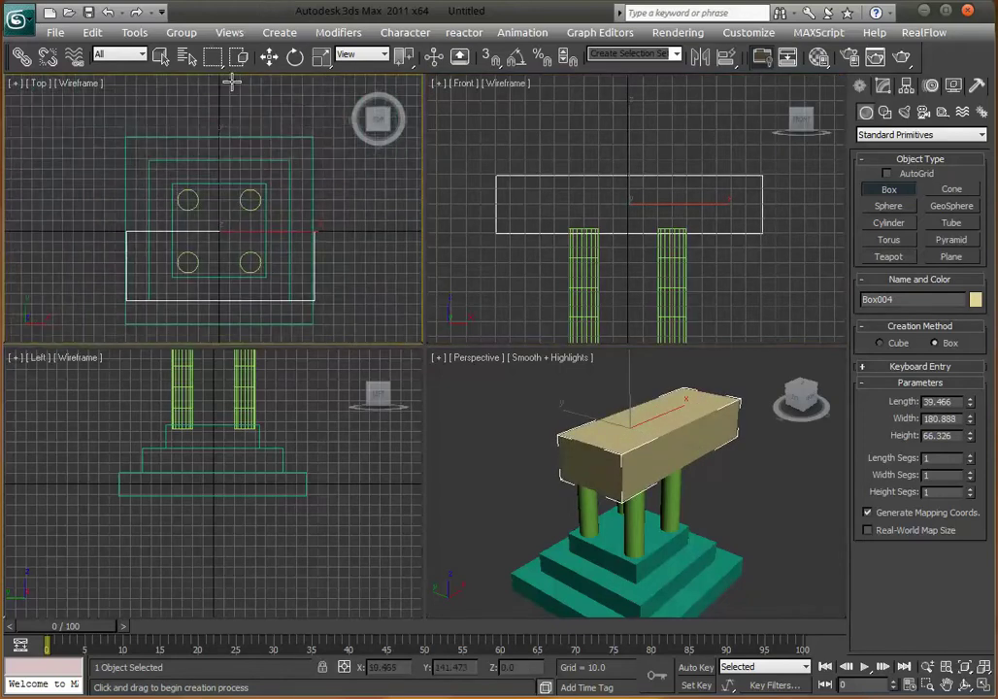
Slide the new box upward and back in the Top view.
left_click(318, 58)
middle_click_drag(272, 260, 286, 252)
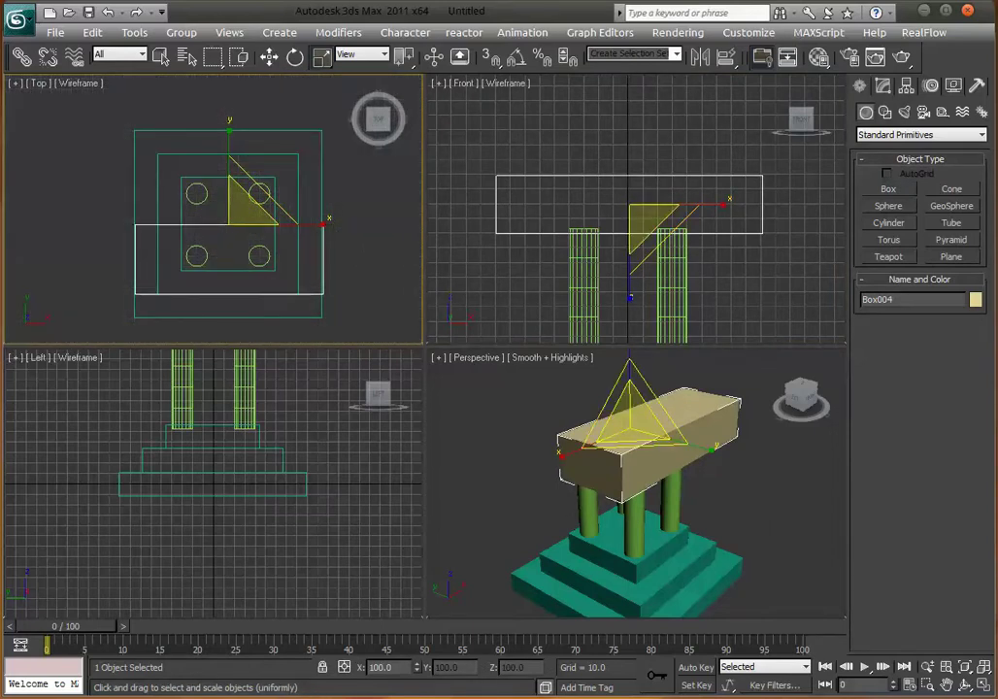
left_click(268, 57)
left_click_drag(250, 155, 262, 35)
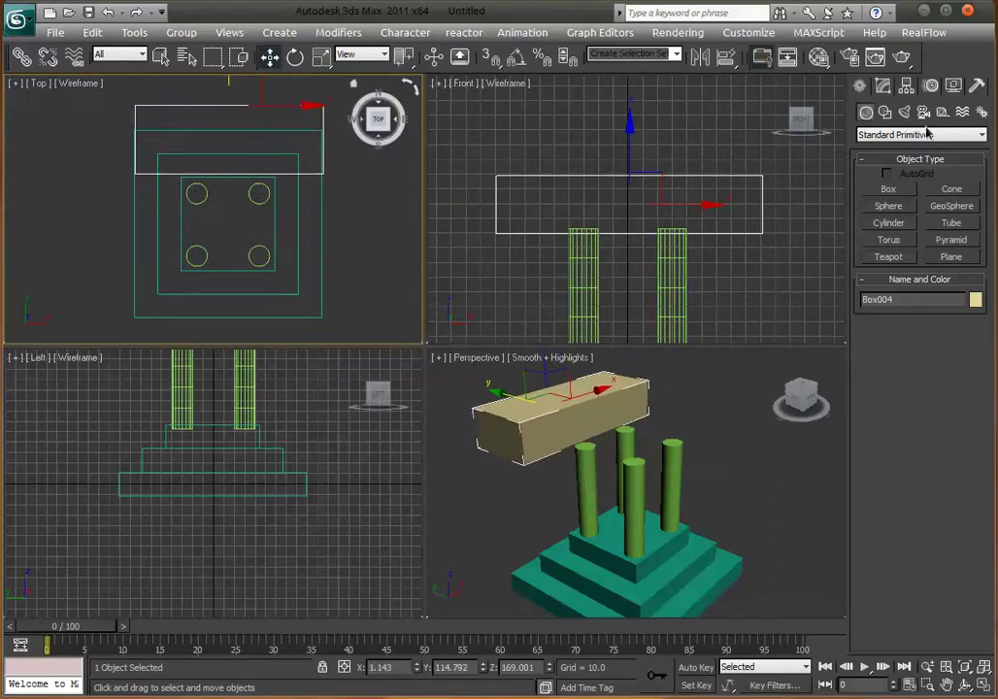
Set the box Length to 40, with Width and Height at 180 for now.
left_click(883, 87)
double_click(957, 313)
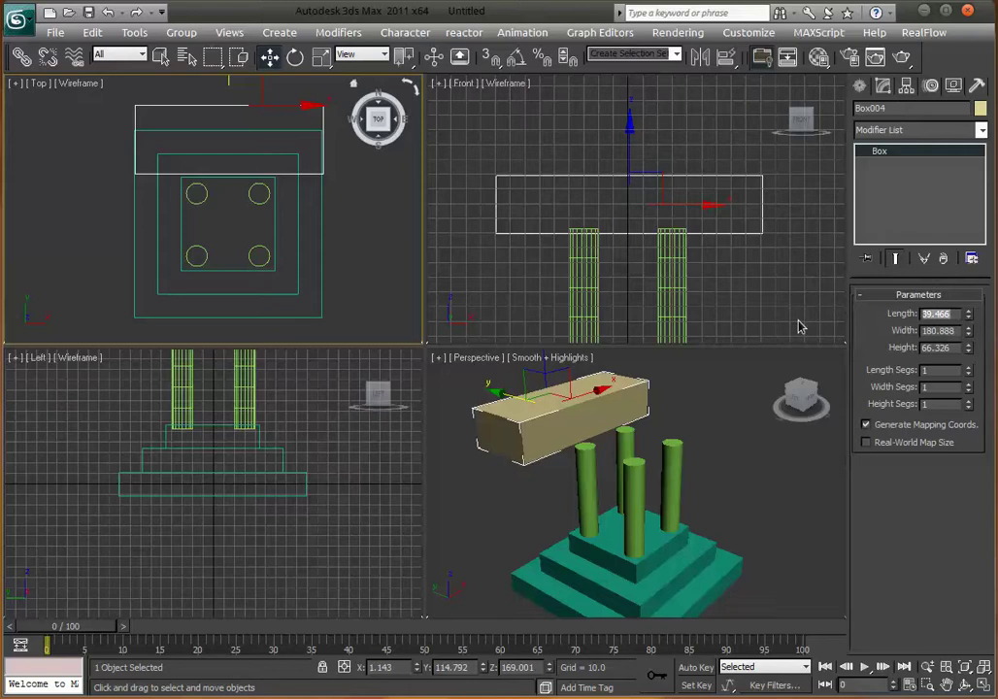
type("50")
key("Tab")
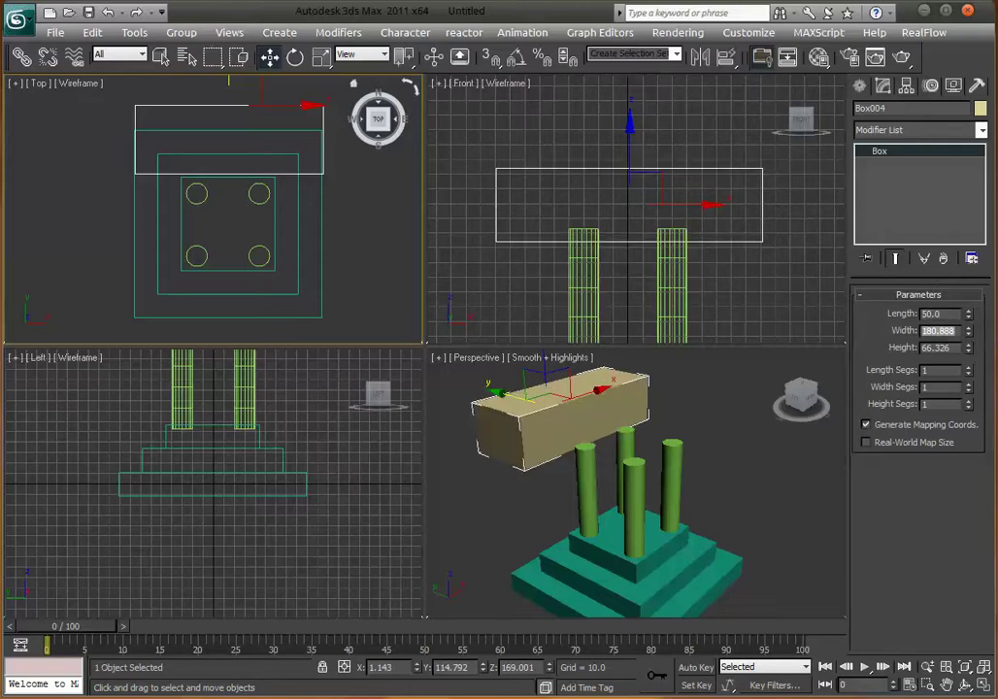
key("shift+Tab")
type("40")
key("Tab")
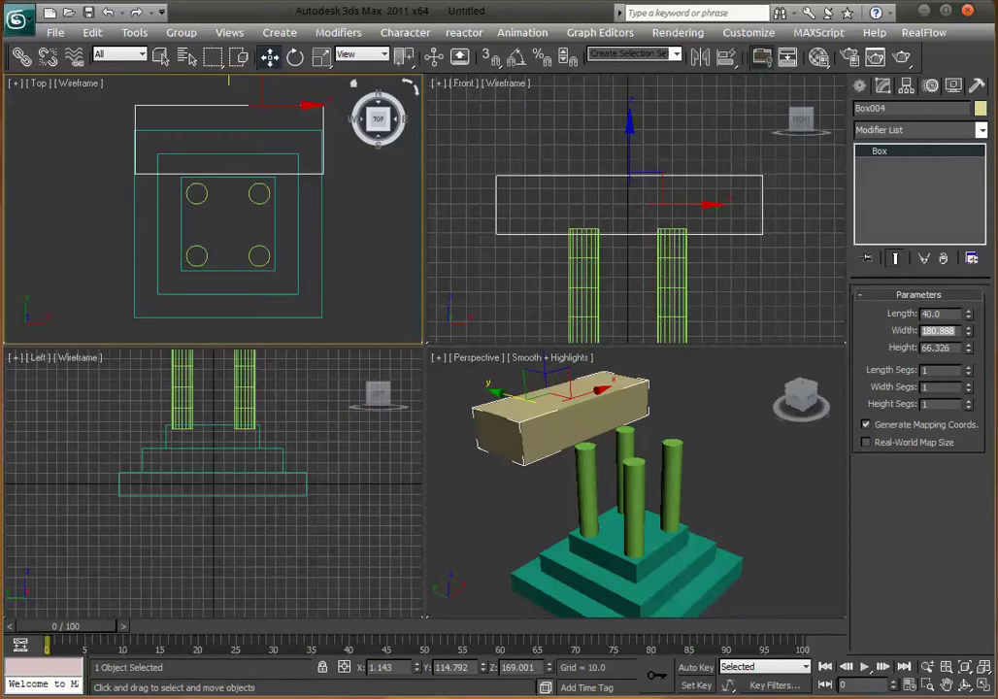
type("17080")
key("Tab")
type("180")
key("Return")
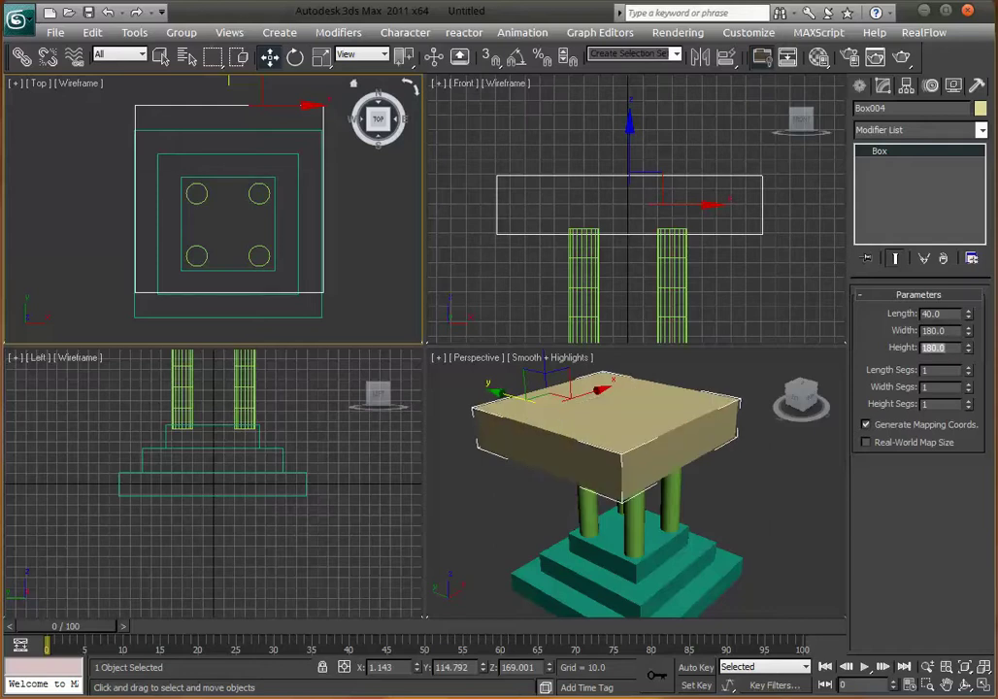
Change the box Width and Height to 200.
double_click(927, 331)
type("200")
key("Tab")
type("2")
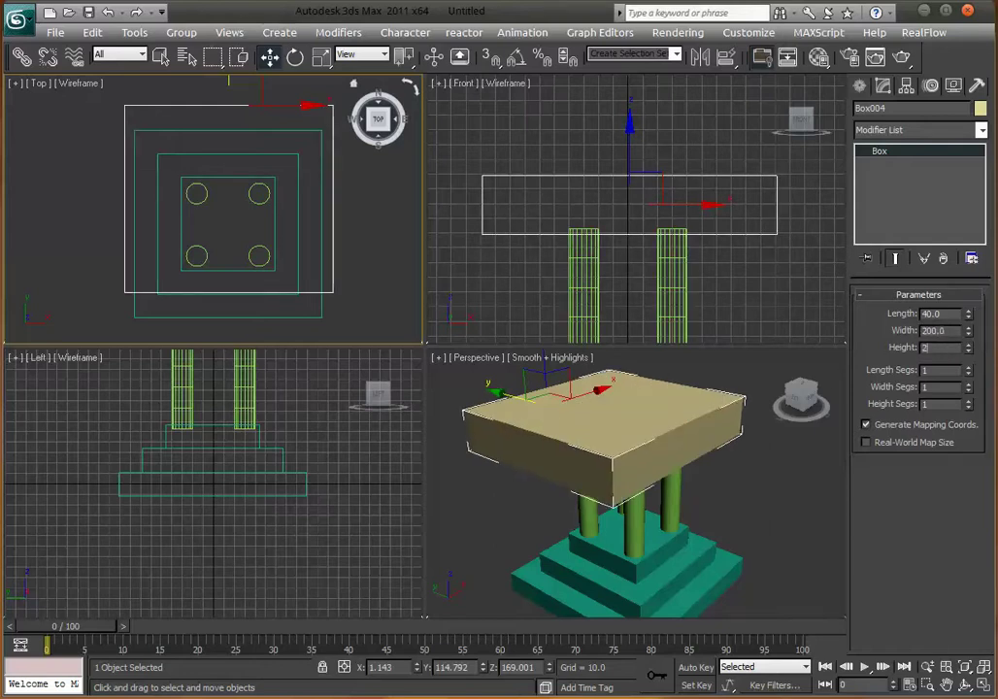
type("00")
key("Return")
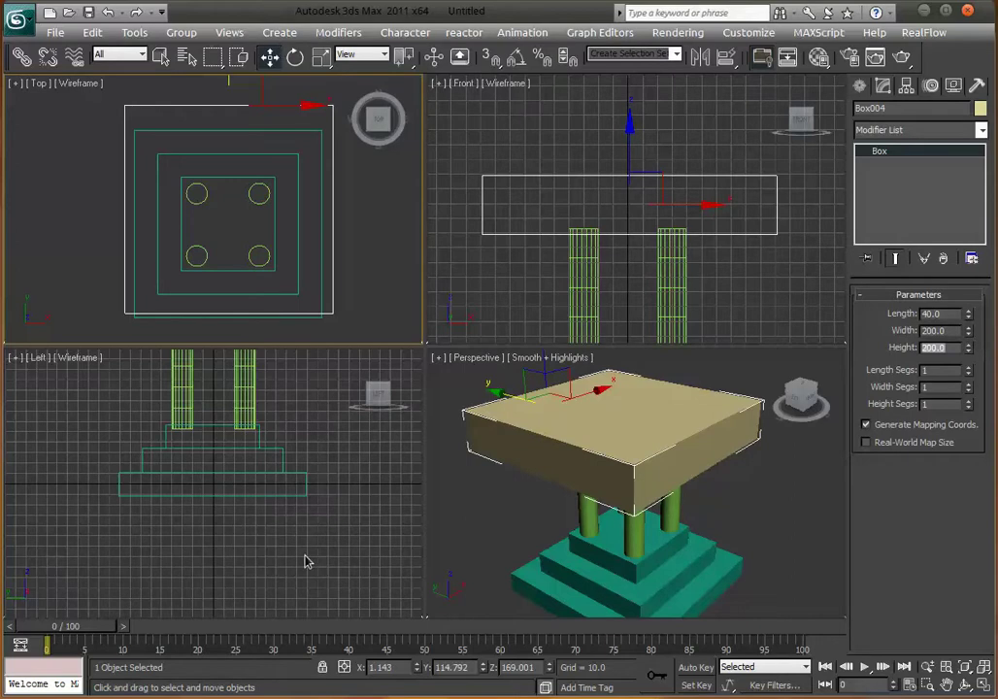
Move the slab to the origin at X 0, Y 0, Z 0.
left_click(405, 666)
type("0")
key("Tab")
type("0")
key("Tab")
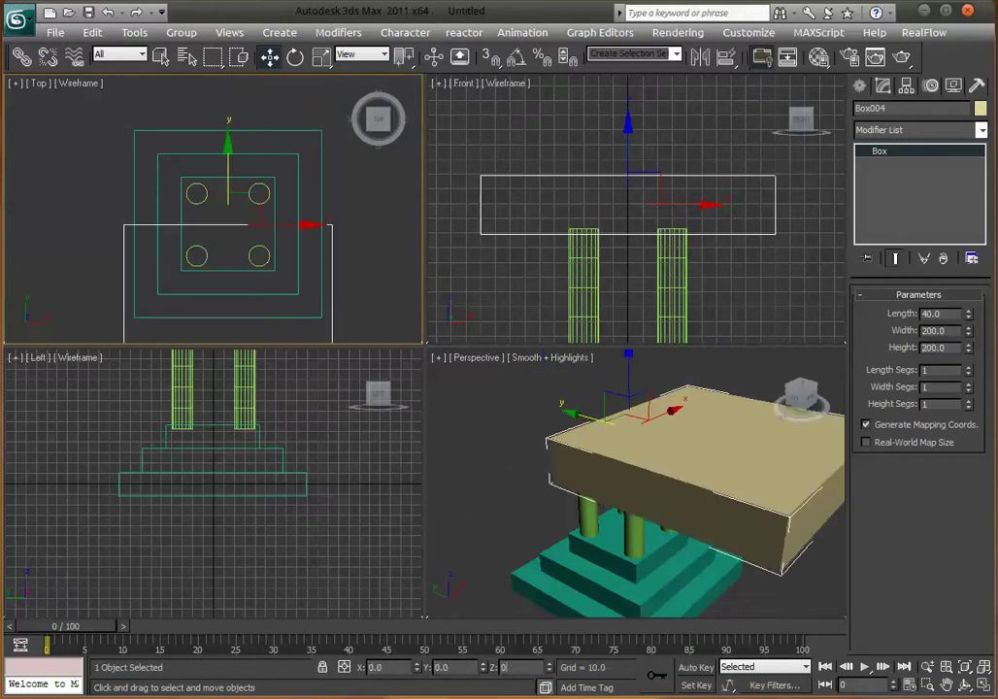
type("0")
key("Return")
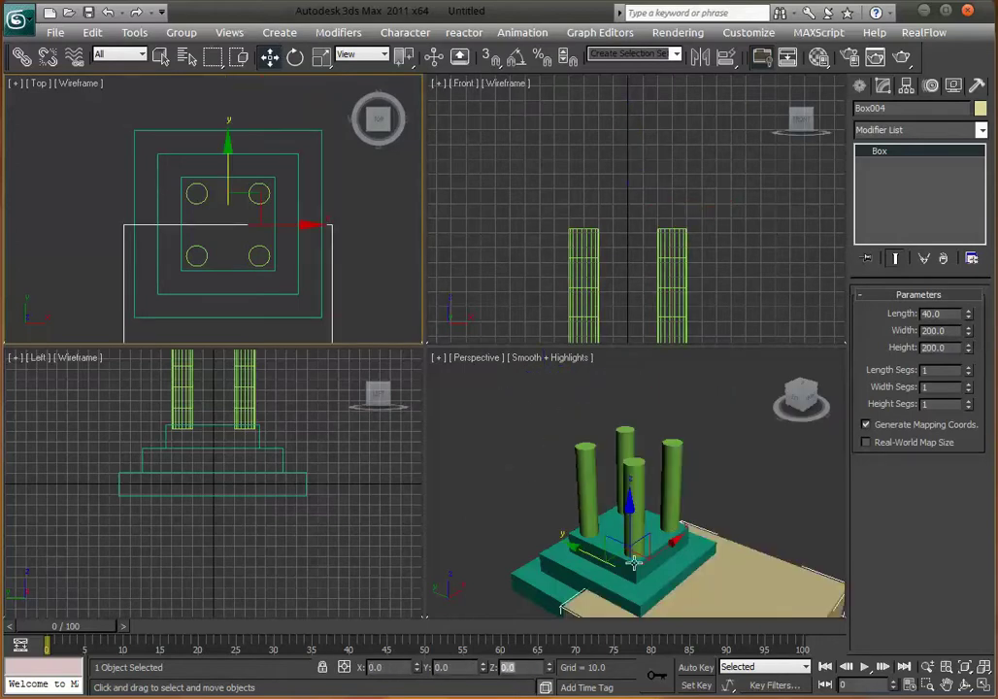
Raise the slab along Y in the Top and Left views to rest atop the columns.
left_click_drag(229, 160, 243, 70)
middle_click_drag(278, 465, 282, 569)
key("g")
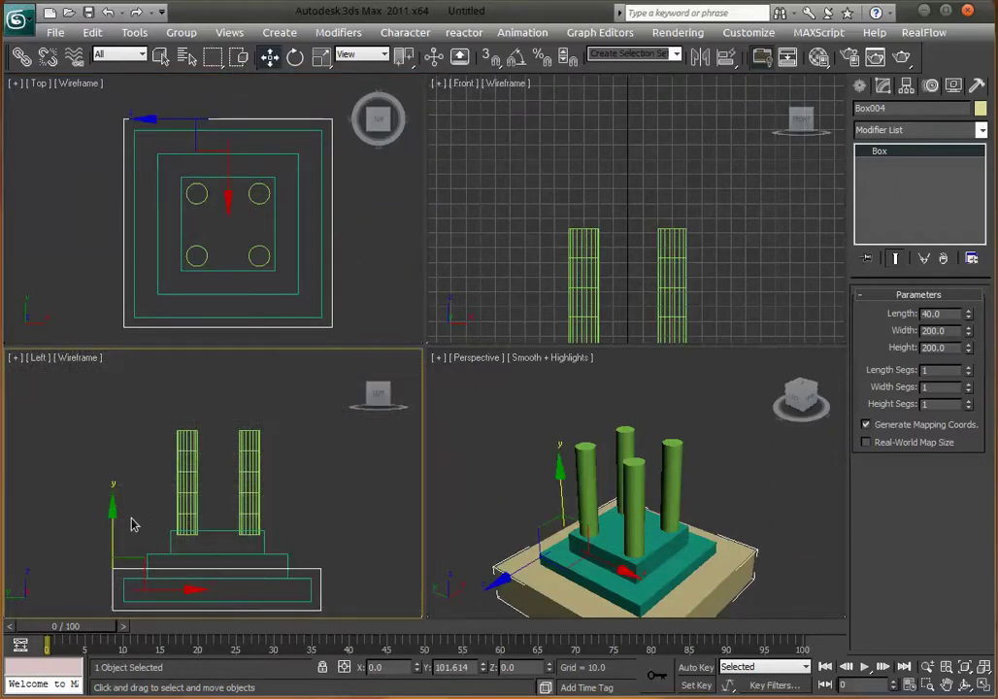
left_click_drag(114, 520, 127, 339)
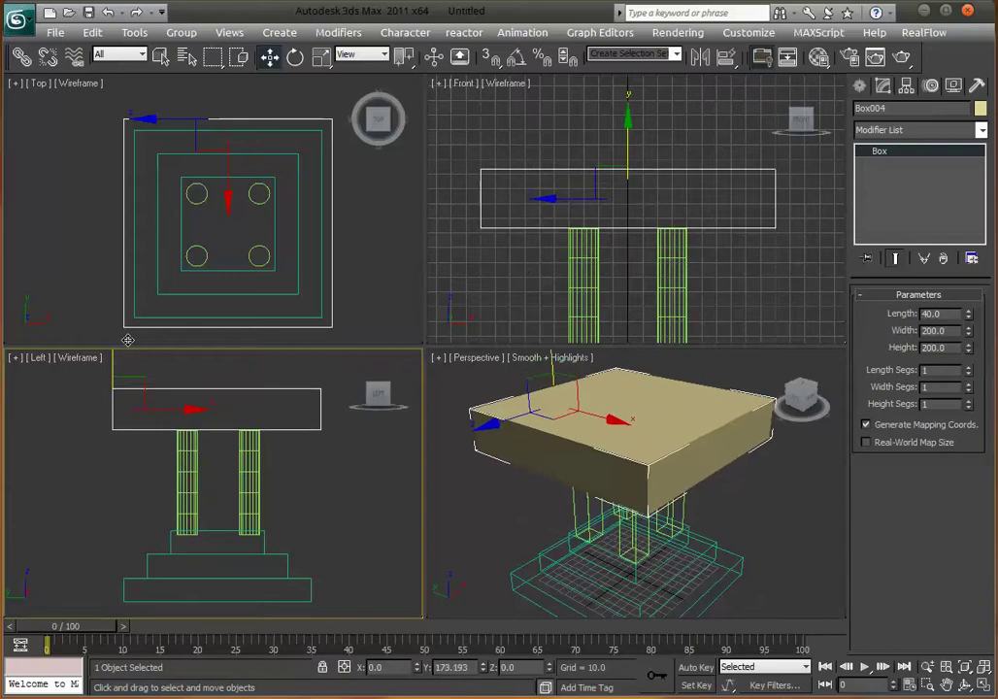
left_click(696, 540)
mouse_move(697, 541)
middle_mouse_down()
mouse_move(665, 483)
mouse_move(628, 463)
mouse_move(673, 508)
mouse_move(614, 463)
middle_mouse_up()
key("alt+w")
key("alt+w")
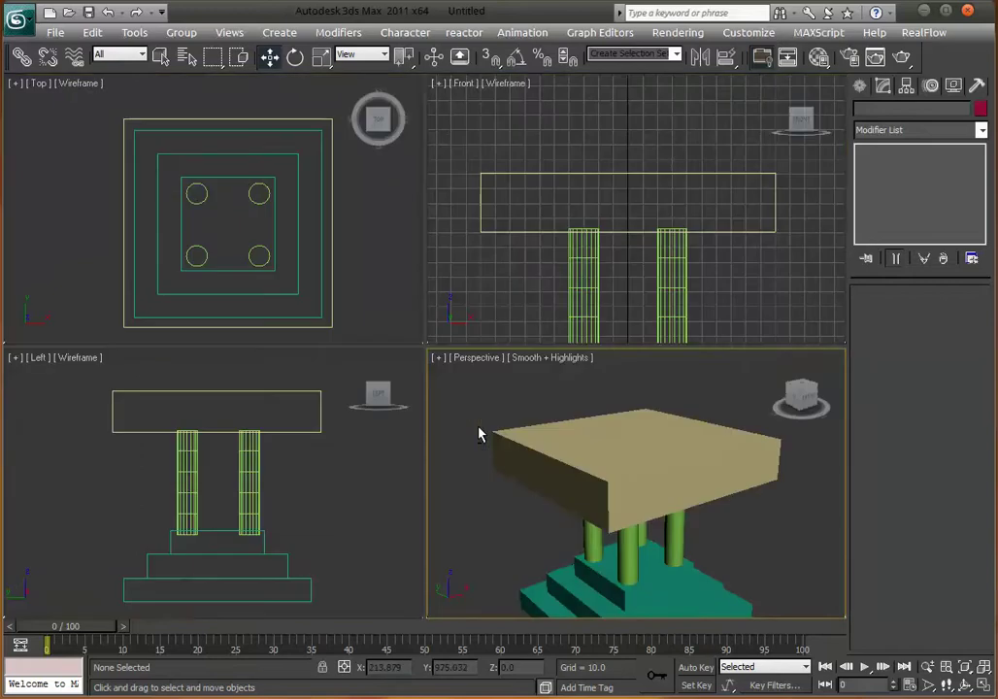
left_click(578, 456)
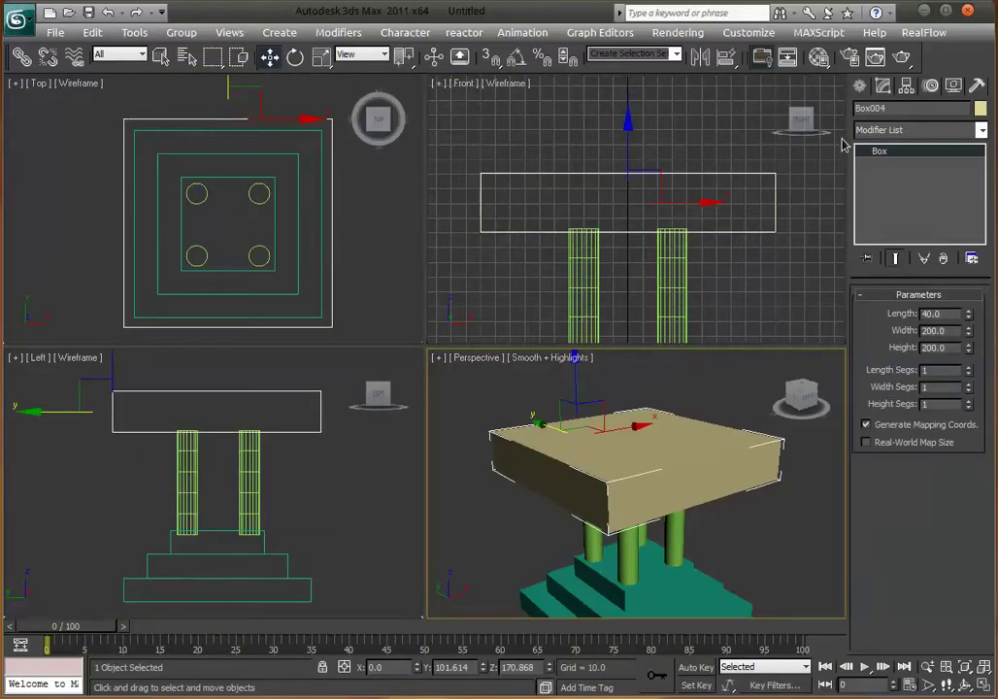
left_click(891, 136)
Add an Edit Poly modifier to the slab and enter Vertex sub-object mode.
key("e")
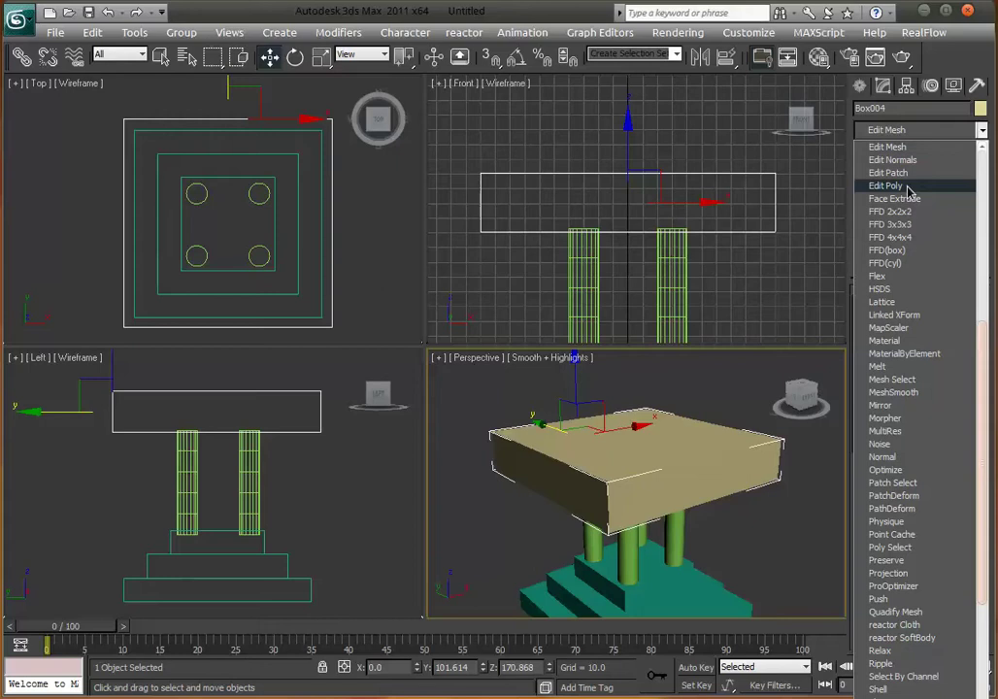
left_click(908, 187)
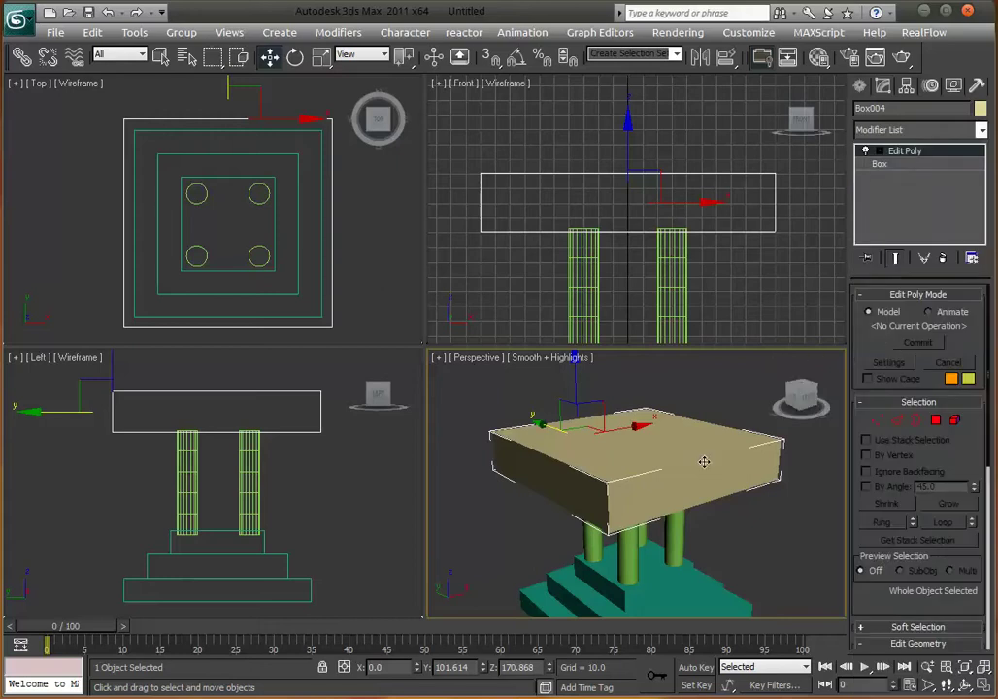
middle_click_drag(703, 462, 690, 477, "alt")
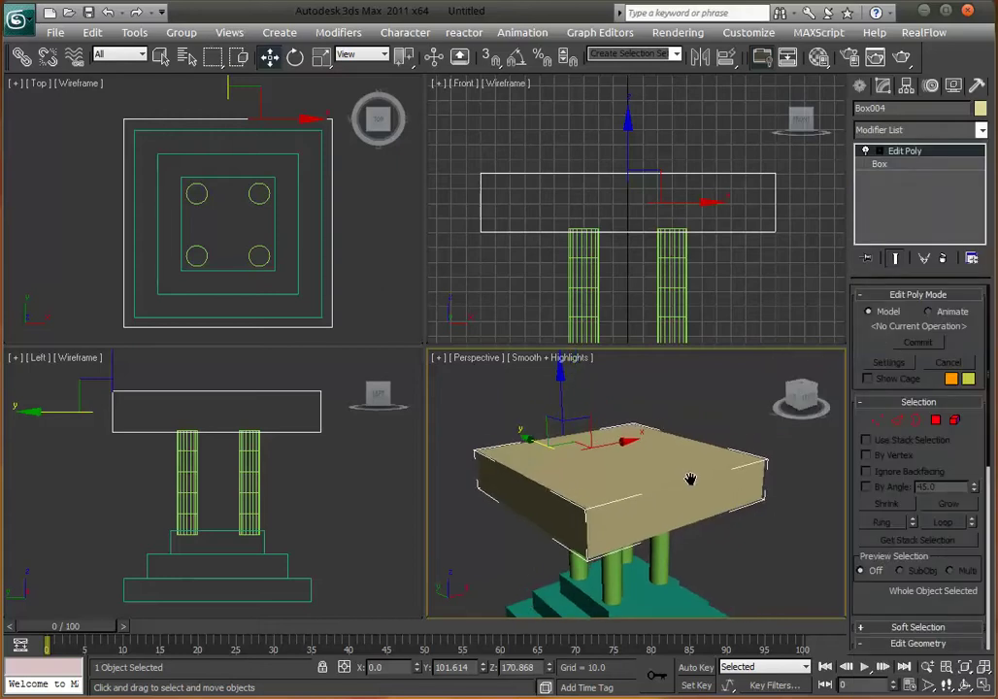
left_click(909, 402)
left_click(910, 402)
left_click(876, 419)
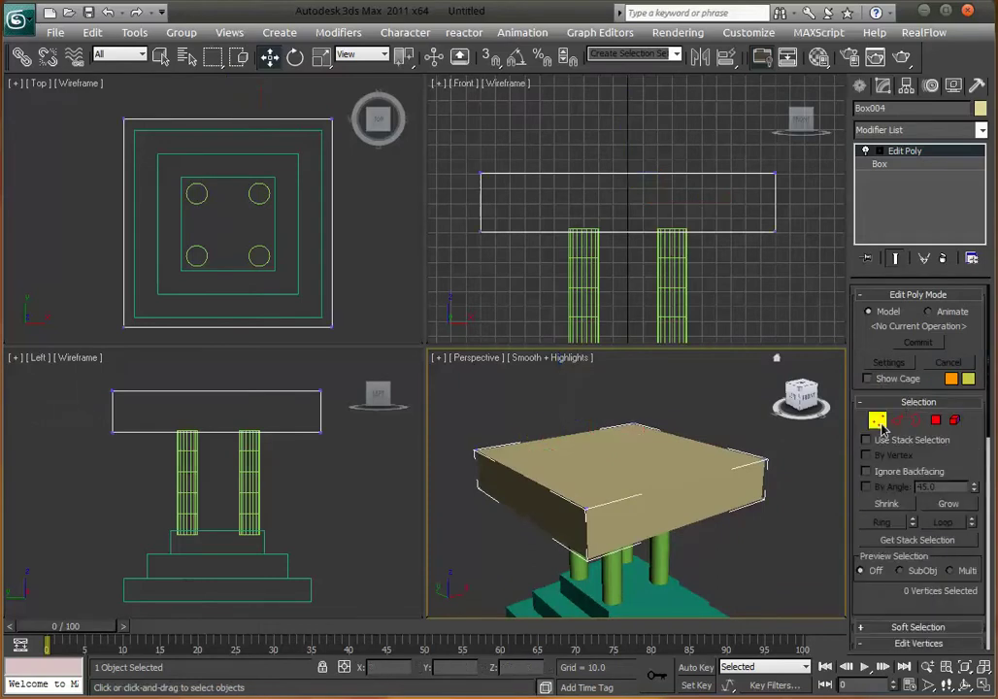
Scale the slab's top corner vertices inward along X into a roof ridge.
middle_click_drag(506, 227, 577, 221)
left_click_drag(452, 151, 612, 216)
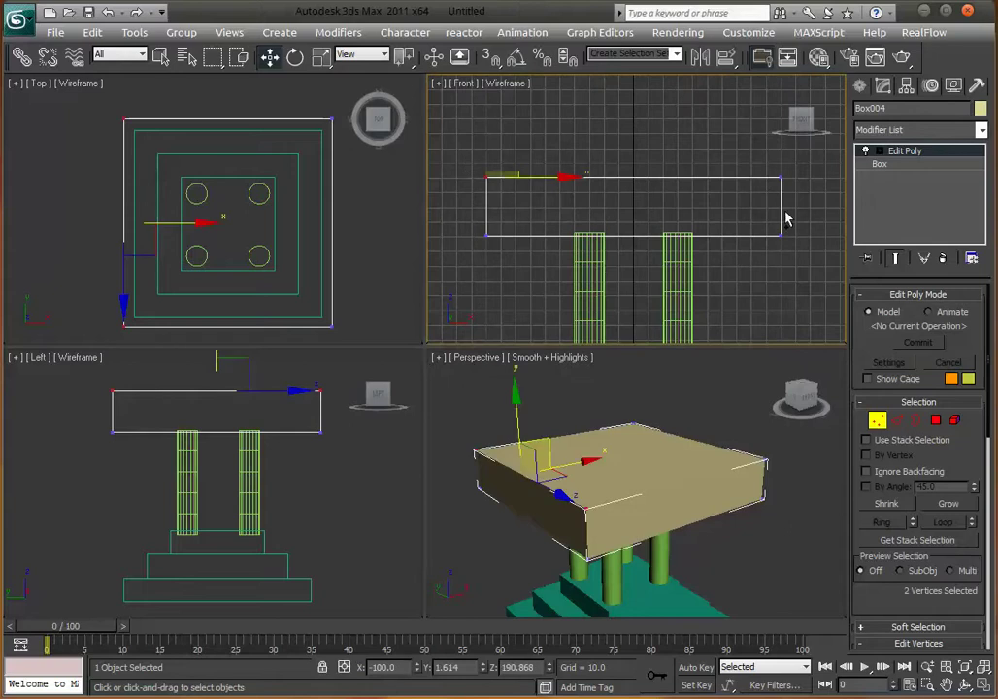
left_click_drag(801, 155, 762, 199, "ctrl")
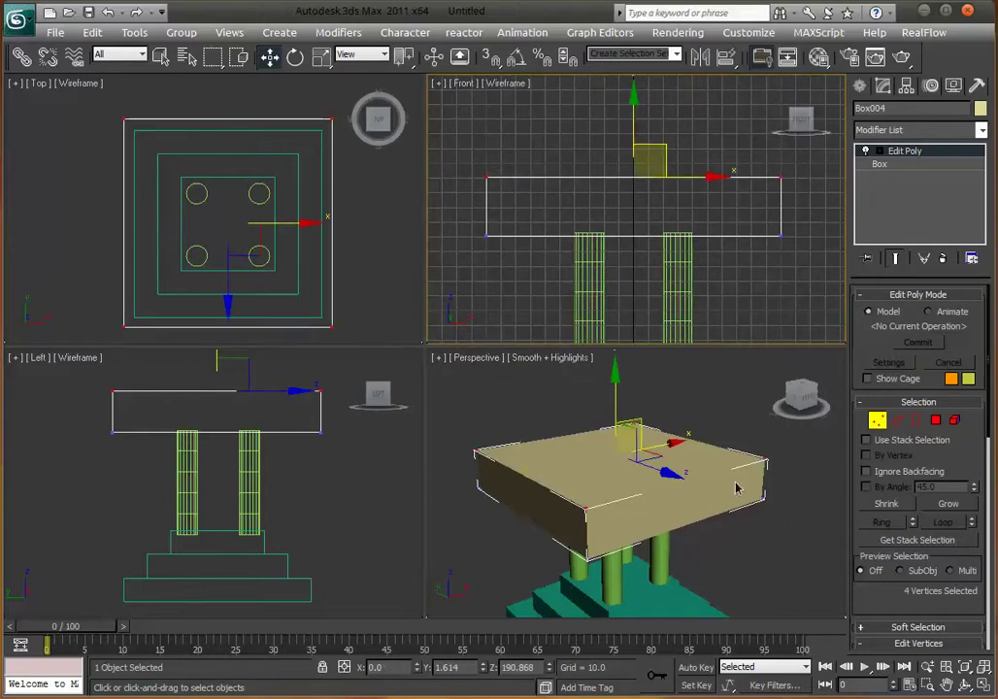
left_click(321, 57)
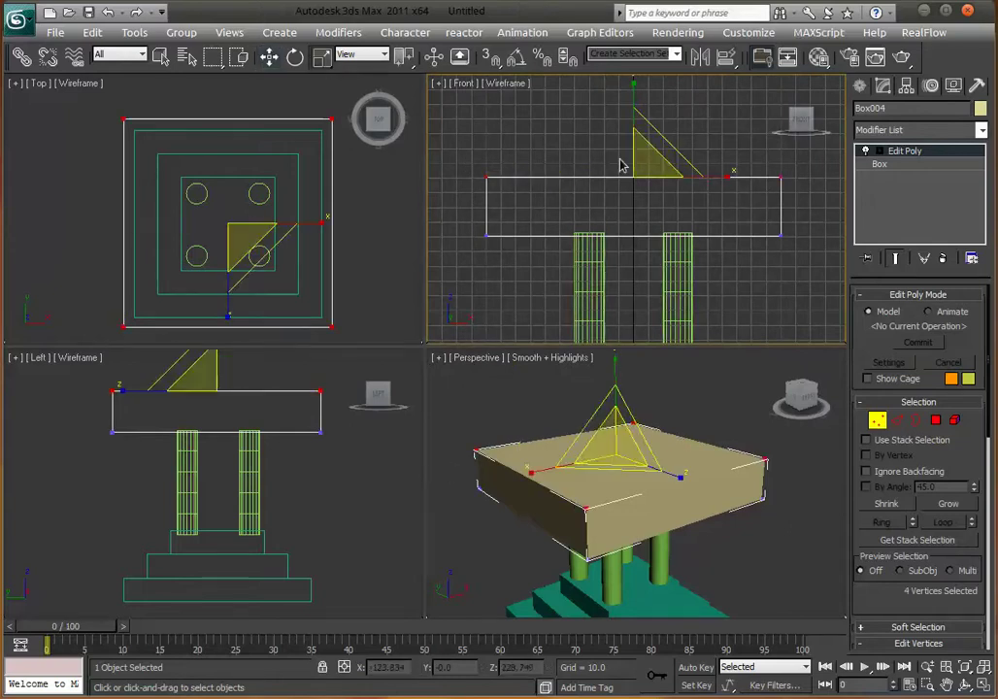
left_click_drag(725, 174, 68, 320)
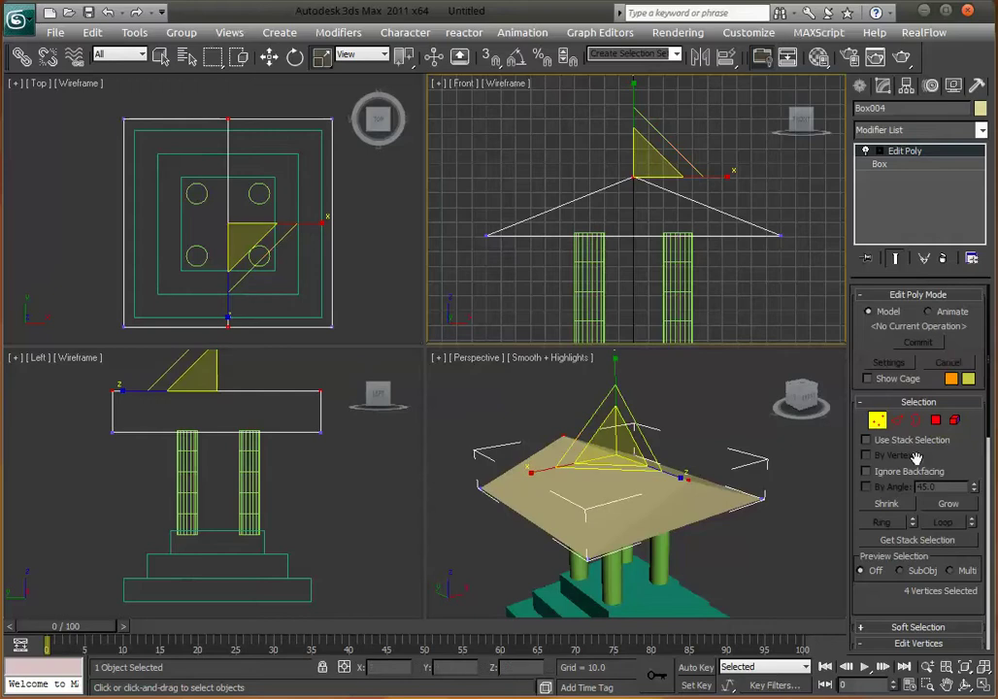
left_click(779, 530)
middle_click_drag(779, 529, 753, 534, "alt")
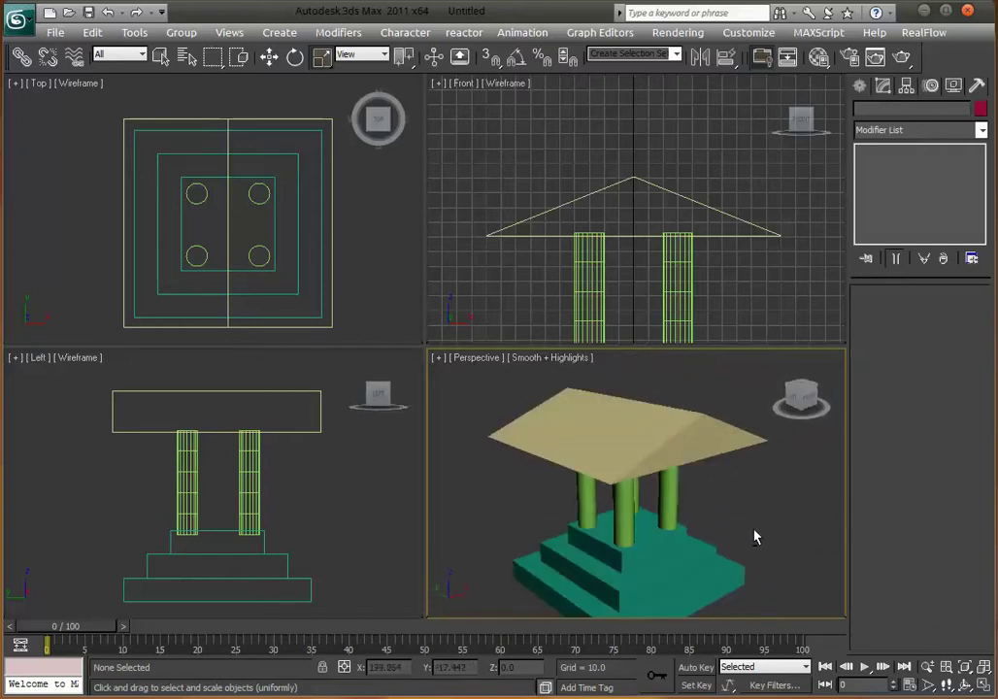
Give the pitched roof a red object colour.
left_click(626, 416)
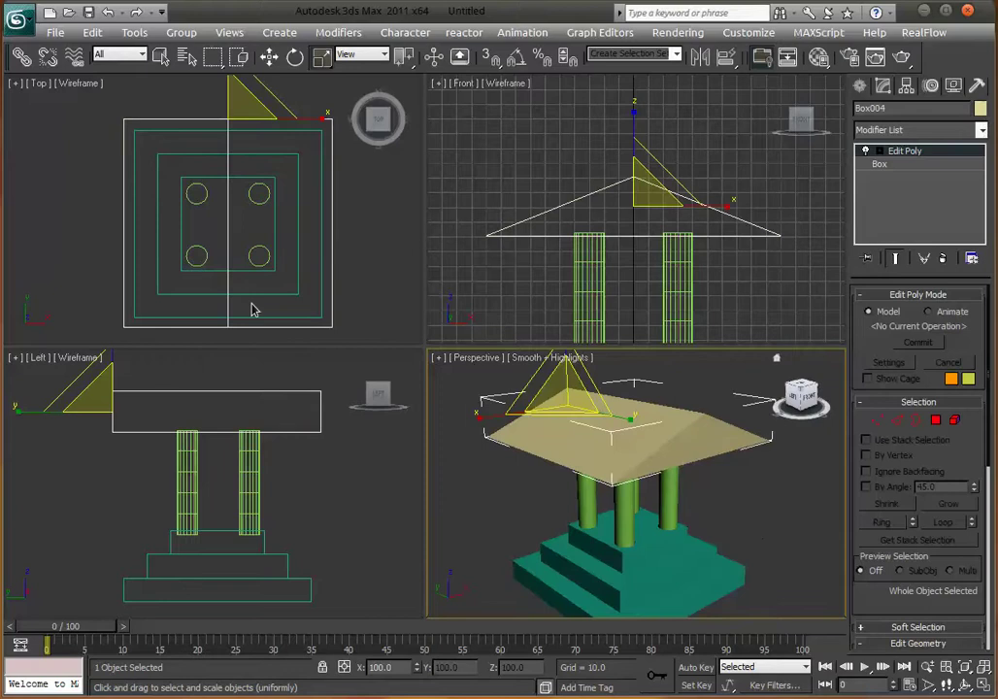
left_click(980, 108)
left_click(374, 332)
left_click(576, 506)
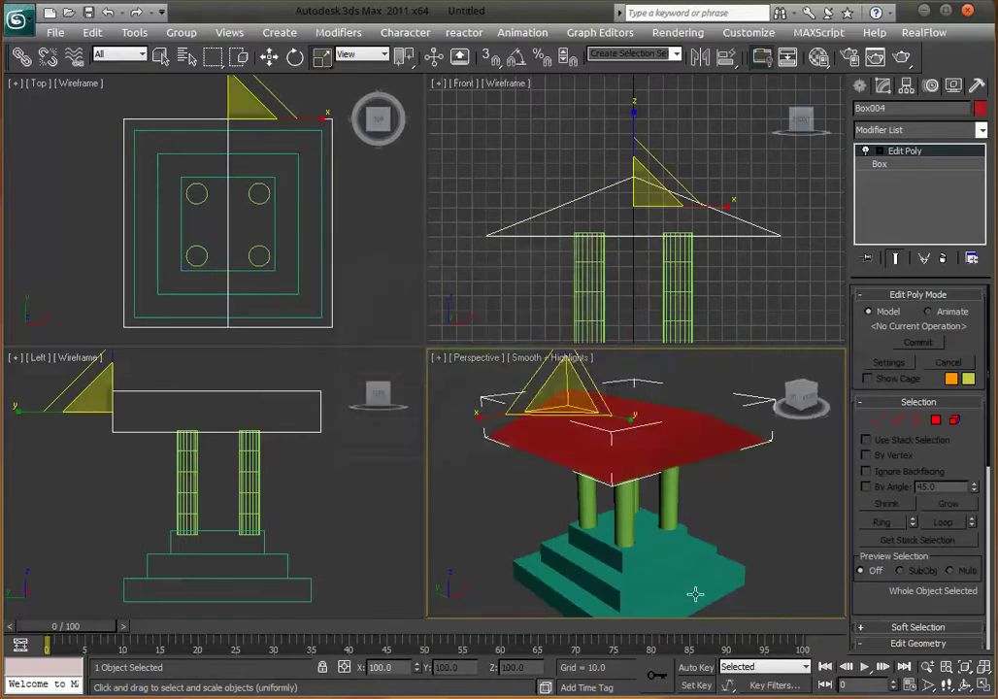
Colour the three base step boxes brown from the AutoCAD ACI palette.
left_click_drag(738, 613, 657, 550)
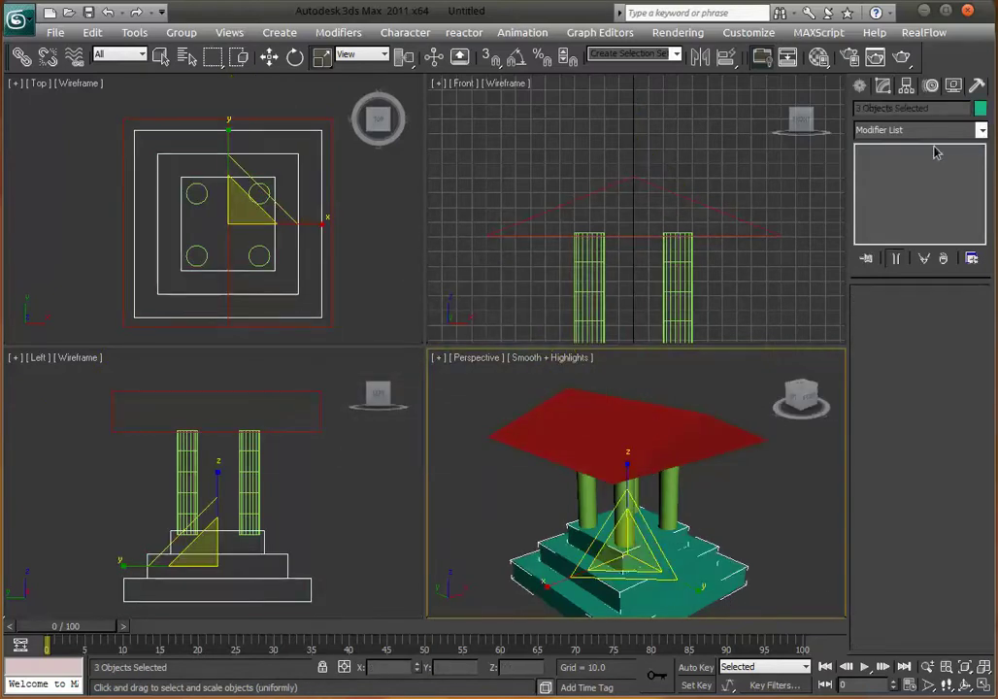
left_click(981, 108)
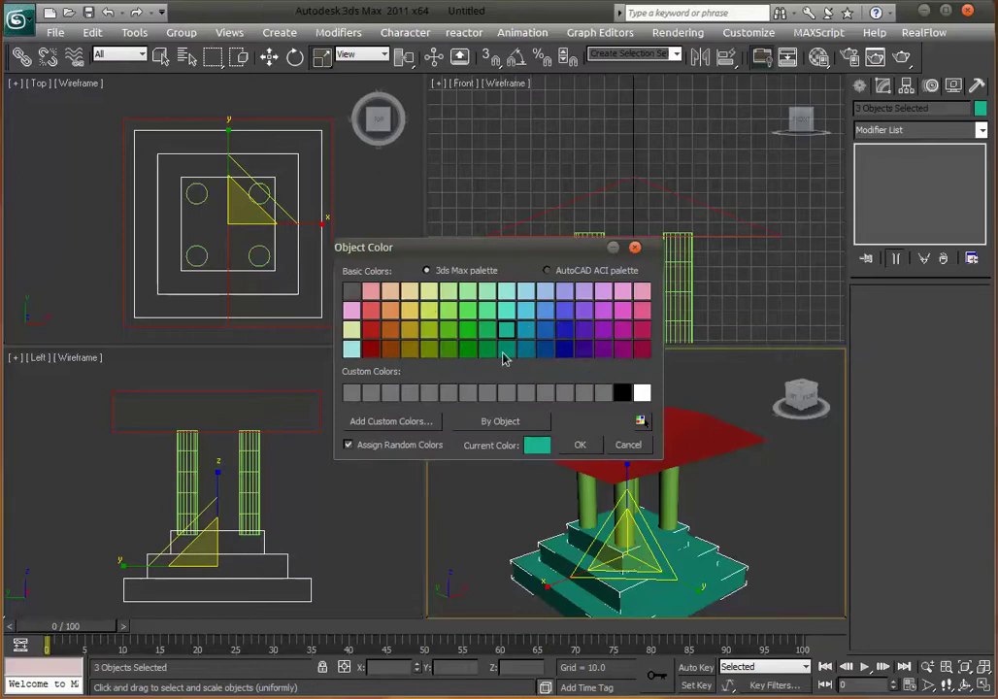
left_click(551, 270)
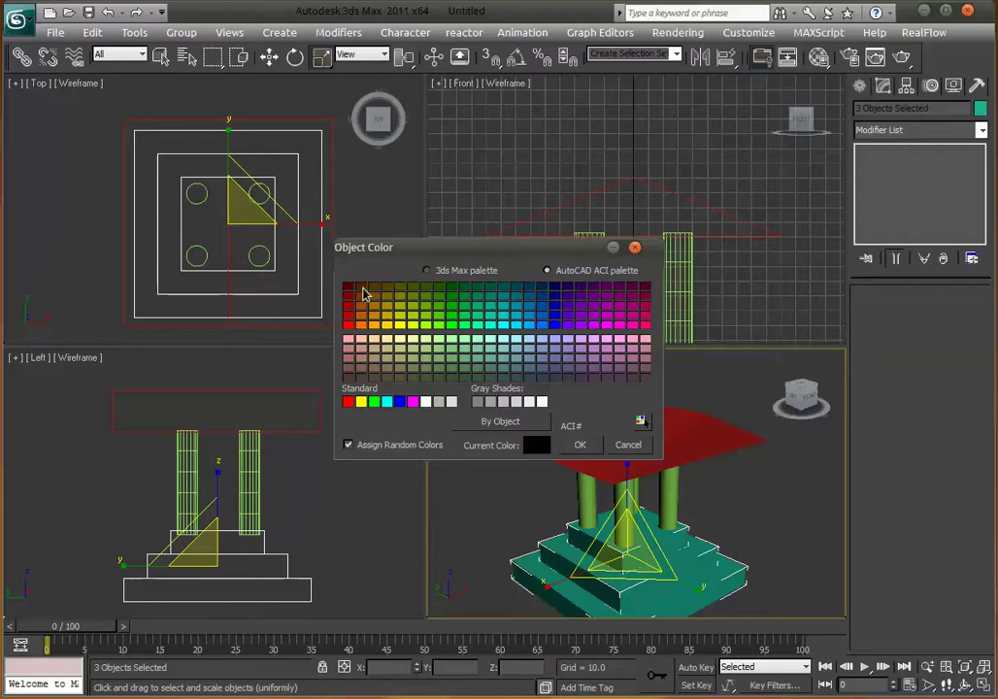
left_click(370, 290)
left_click(580, 444)
left_click(721, 504)
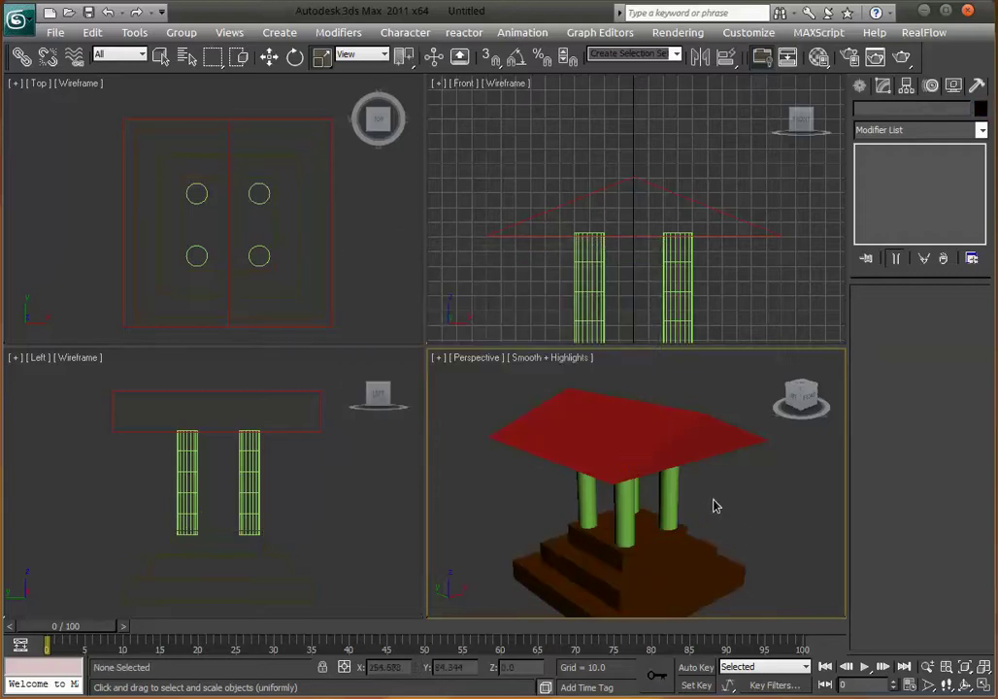
middle_click_drag(680, 512, 588, 452, "alt")
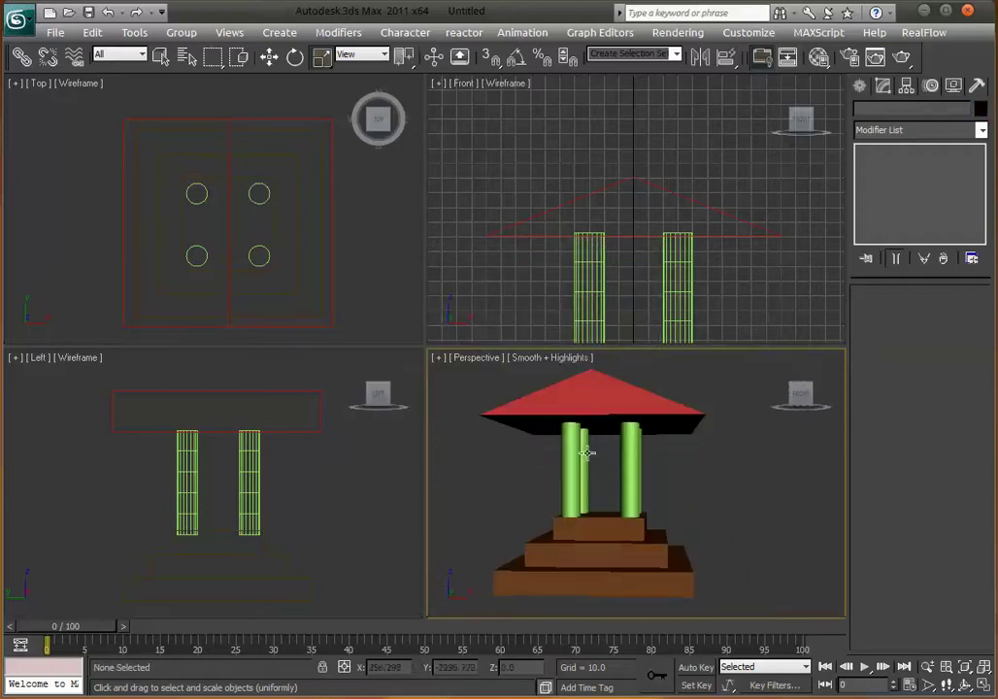
Give the four columns ACI colour 61, a pale yellow-green, then review the temple.
left_click_drag(536, 471, 648, 487)
left_click(979, 111)
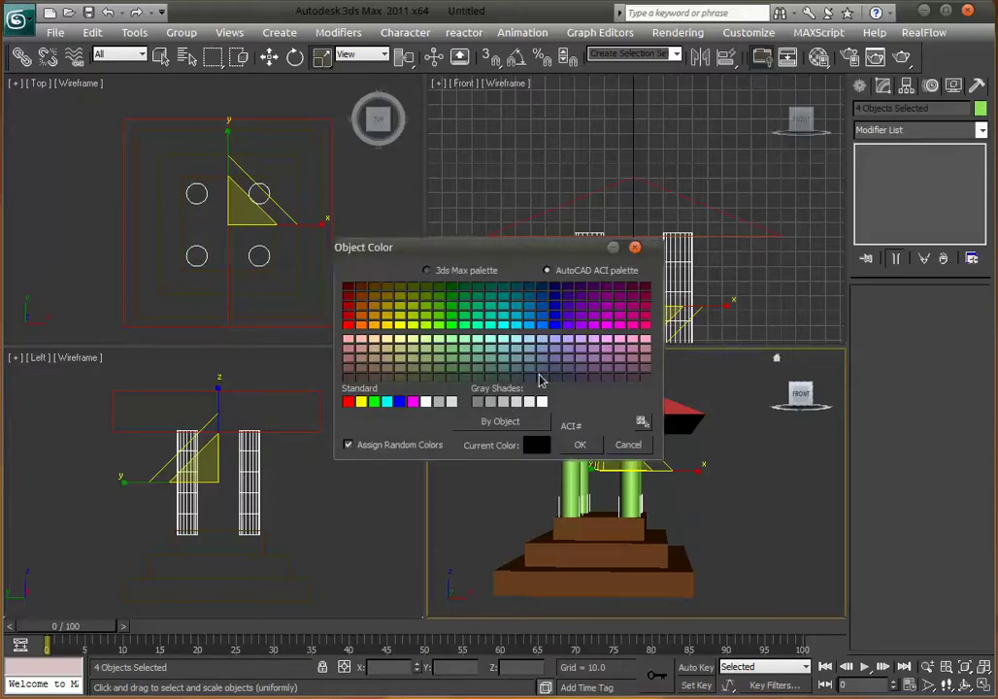
left_click(413, 339)
left_click(580, 446)
left_click(702, 483)
middle_click_drag(702, 483, 667, 502, "alt")
scroll(628, 514, "up", 3)
scroll(631, 516, "down", 5)
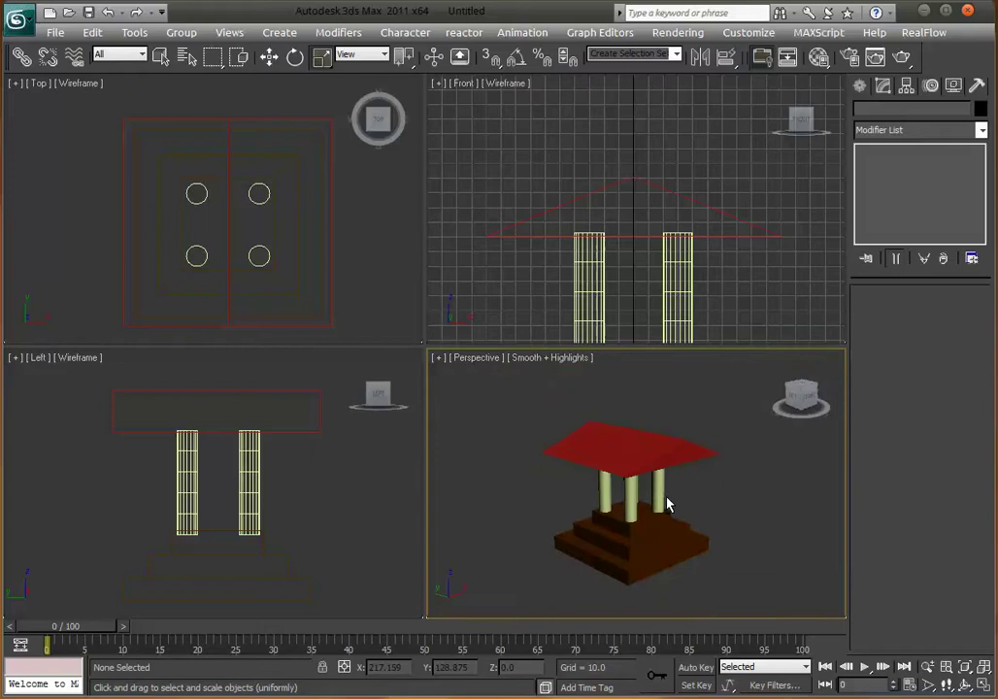
key("ctrl+s")
Use Save As to store the scene on the Desktop as 'YouTube Temple'.
key("Escape")
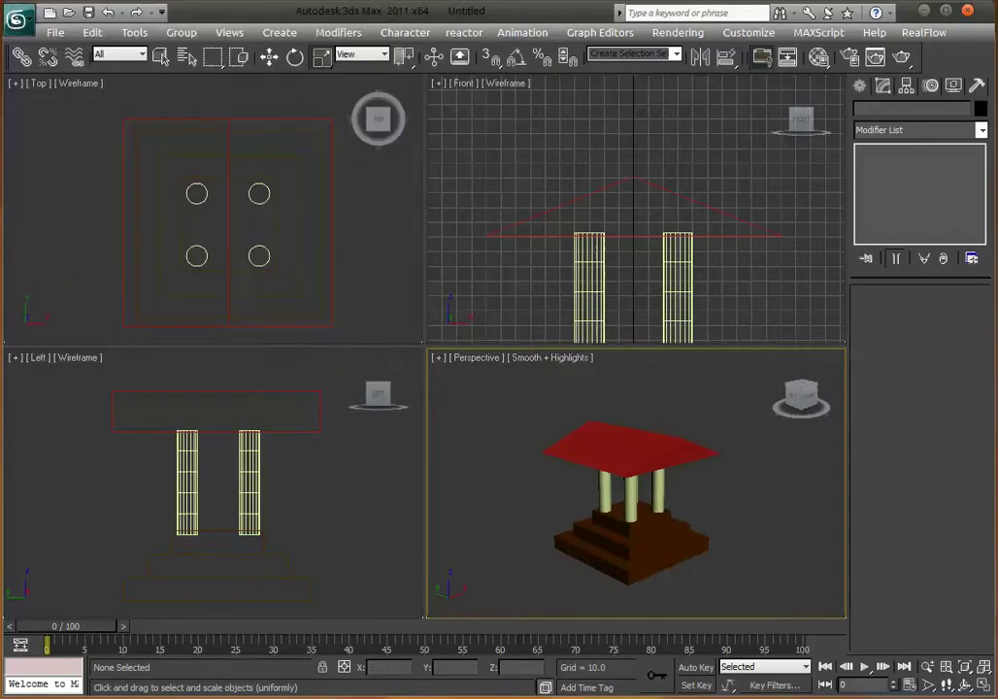
left_click(19, 29)
left_click(51, 160)
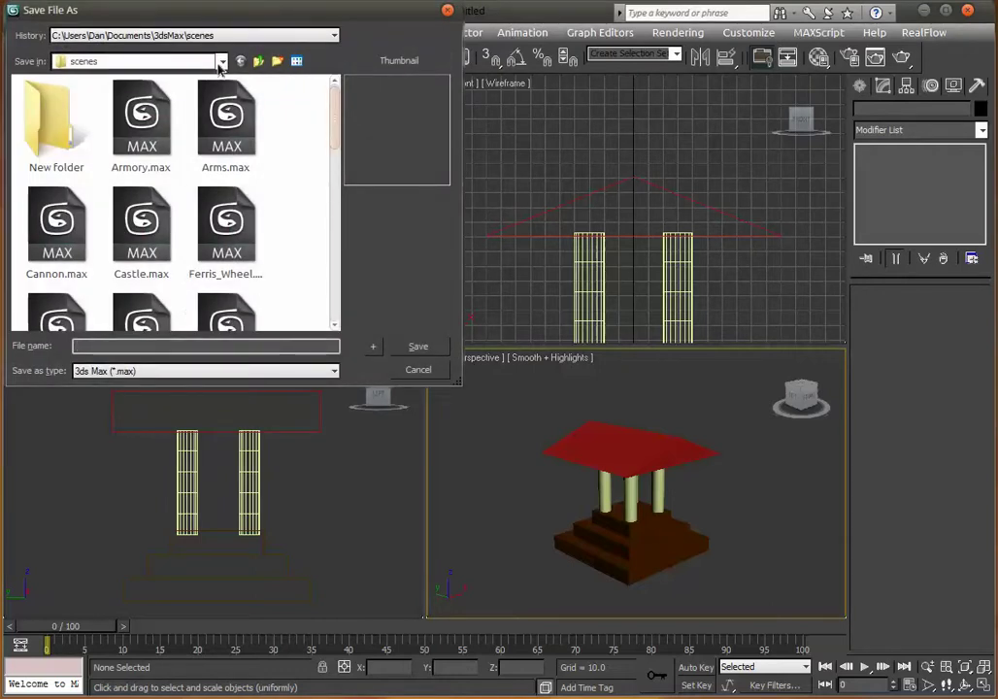
left_click(258, 61)
left_click(258, 61)
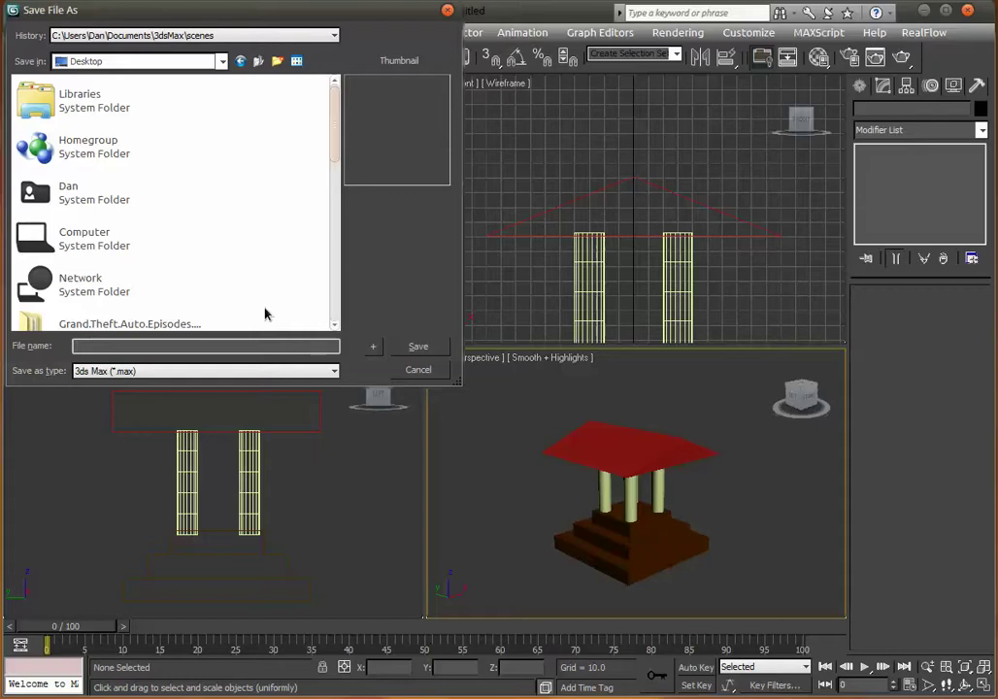
type("YouTubne")
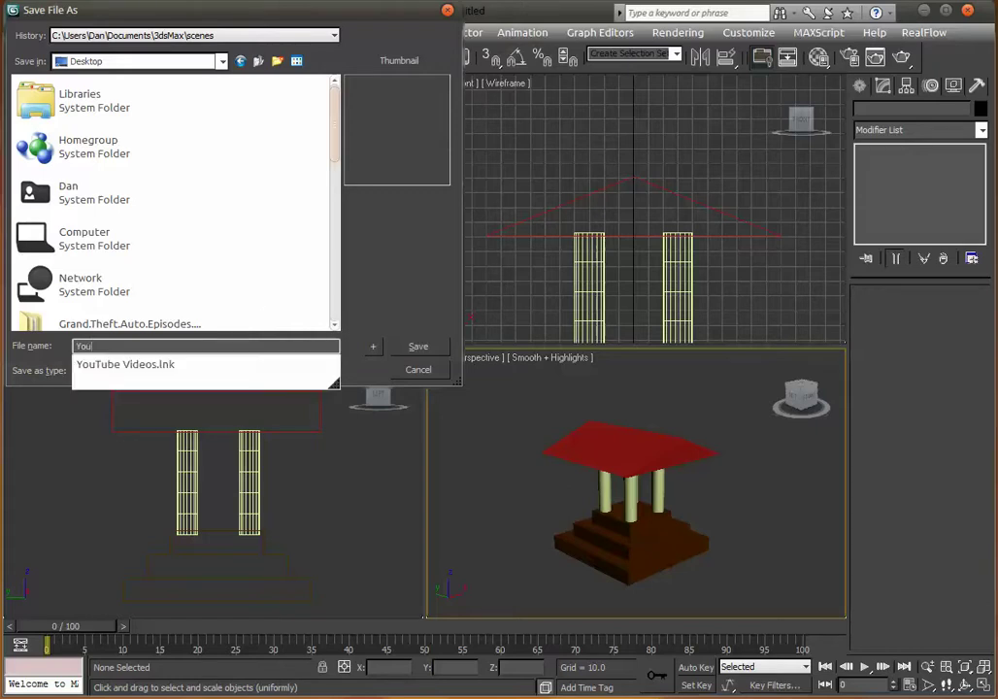
key("BackSpace")
type("e Temple")
key("Return")
left_click_drag(492, 387, 584, 434)
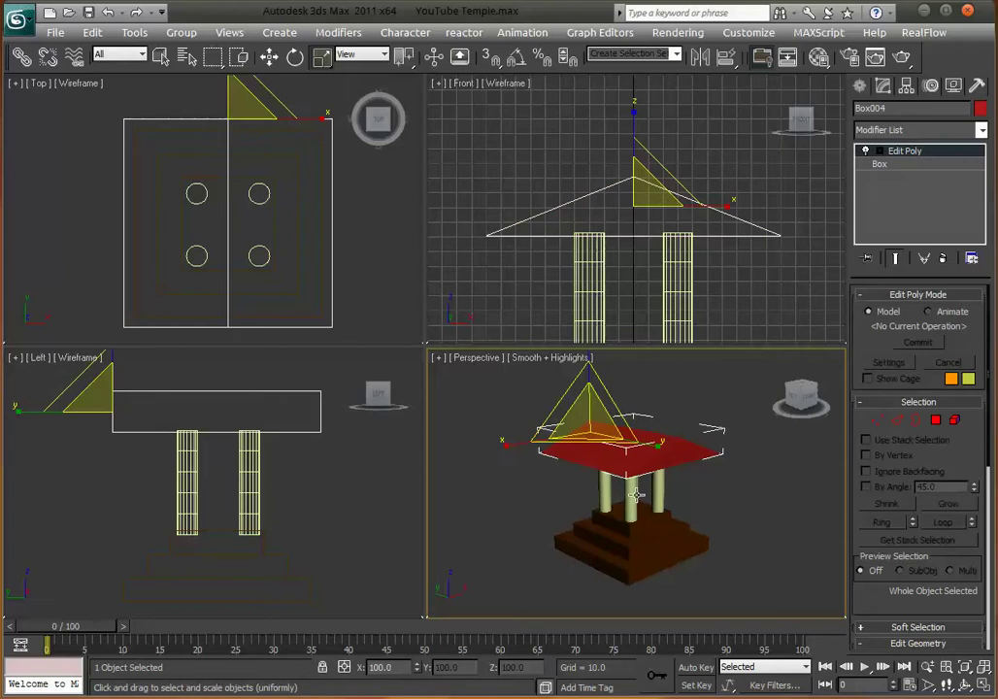
left_click(598, 486)
left_click(691, 559)
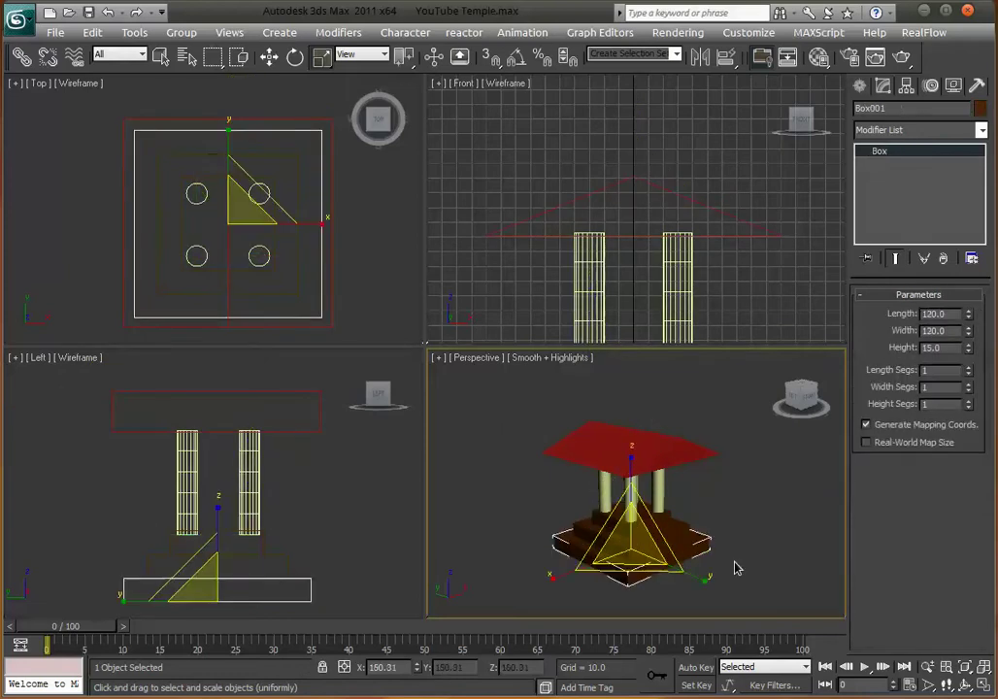
left_click(772, 542)
middle_click_drag(723, 544, 695, 533, "alt")
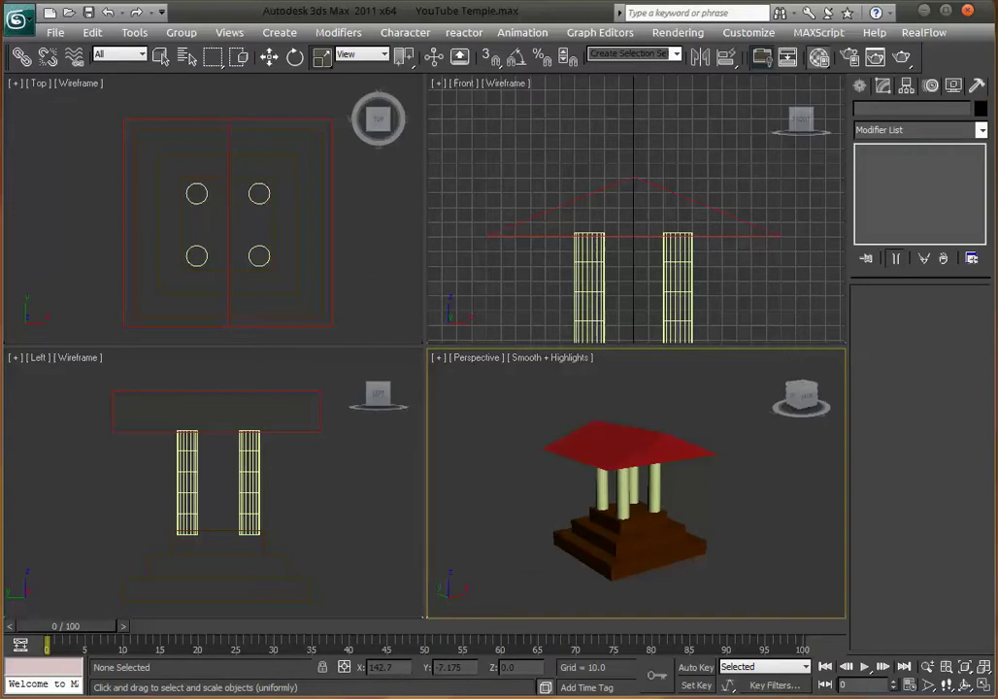
key("m")
left_click_drag(388, 51, 296, 36)
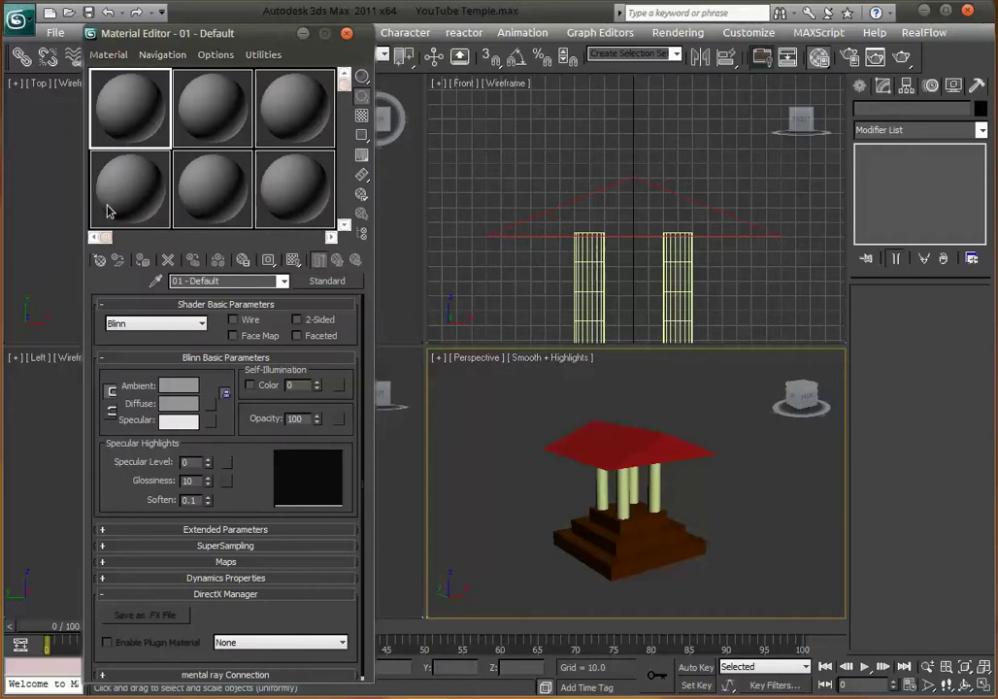
left_click(347, 33)
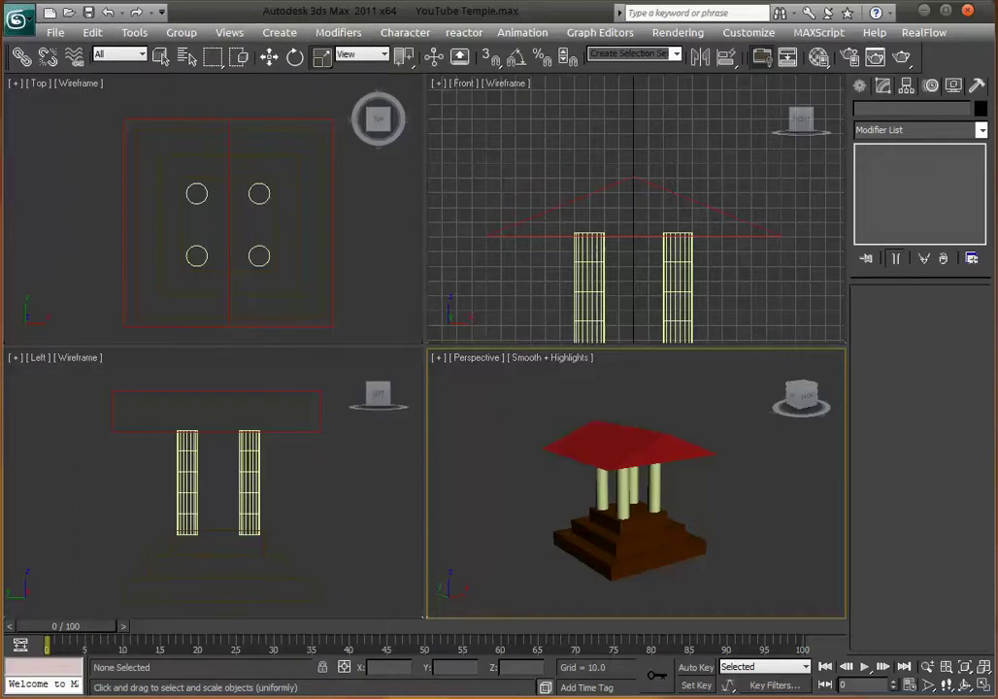